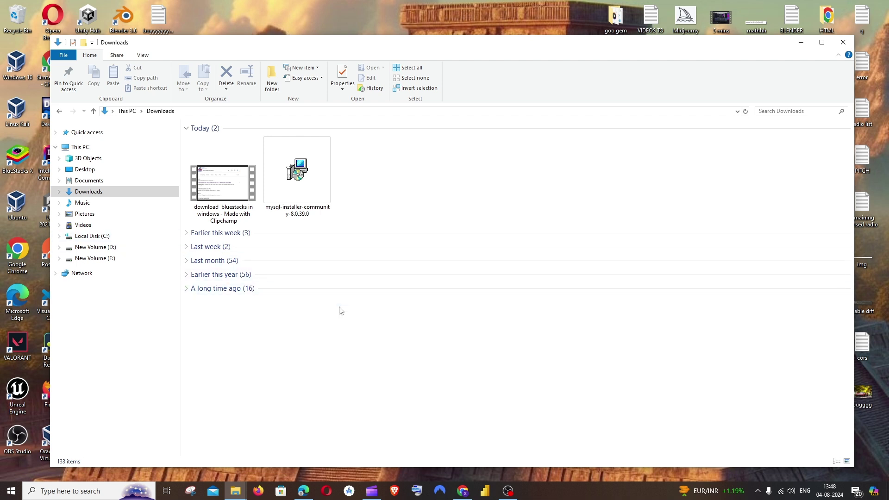
Step: Launch the mysql-installer-community-8.0.39.0 file from Downloads and proceed with the Custom setup type
double_click(310, 177)
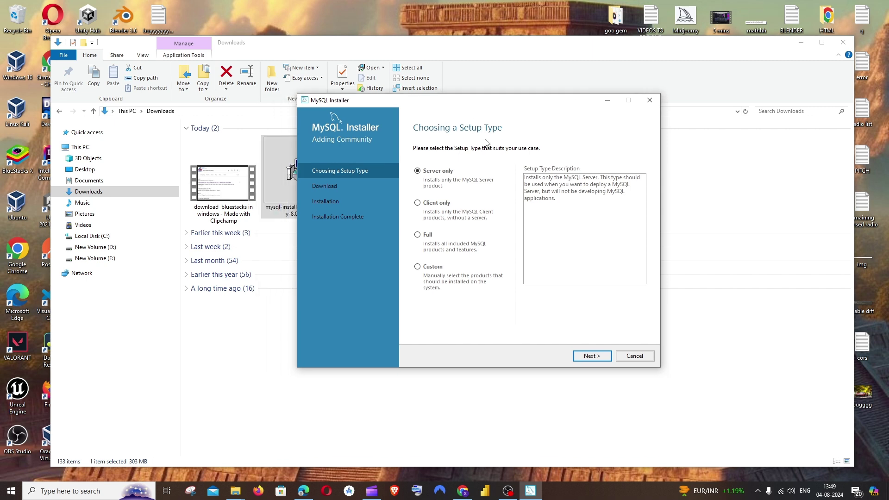
left_click(419, 268)
left_click(596, 355)
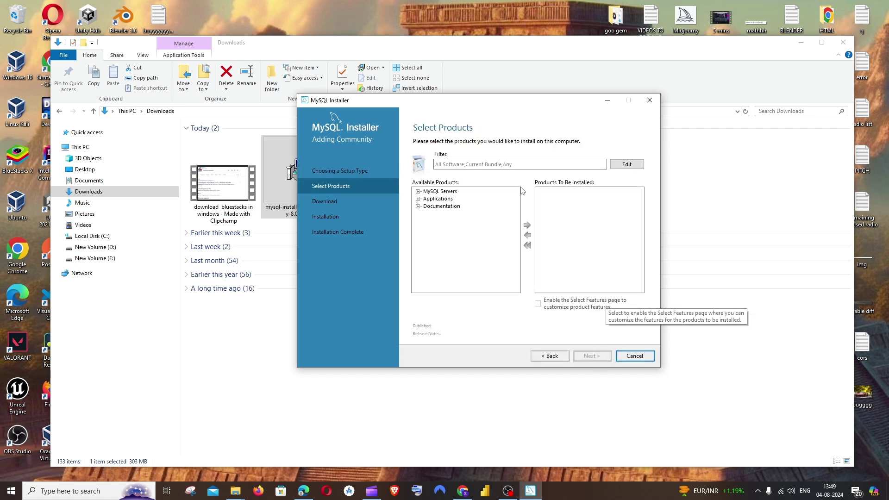
Step: Add MySQL Server 8.0.39 - X64 to the products to be installed
left_click(418, 191)
left_click(427, 199)
left_click(435, 206)
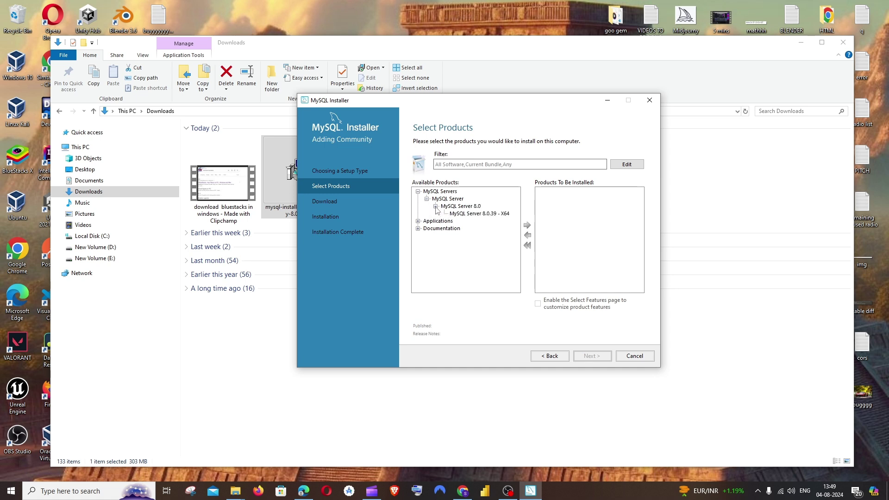
left_click(477, 214)
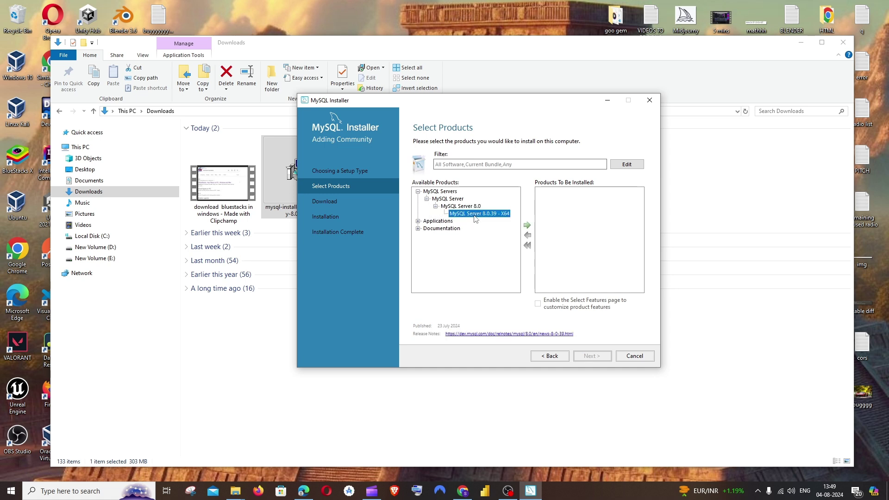
left_click(528, 226)
Step: Add MySQL Workbench 8.0.38 - X64 from the Applications category to the products to be installed
left_click(418, 221)
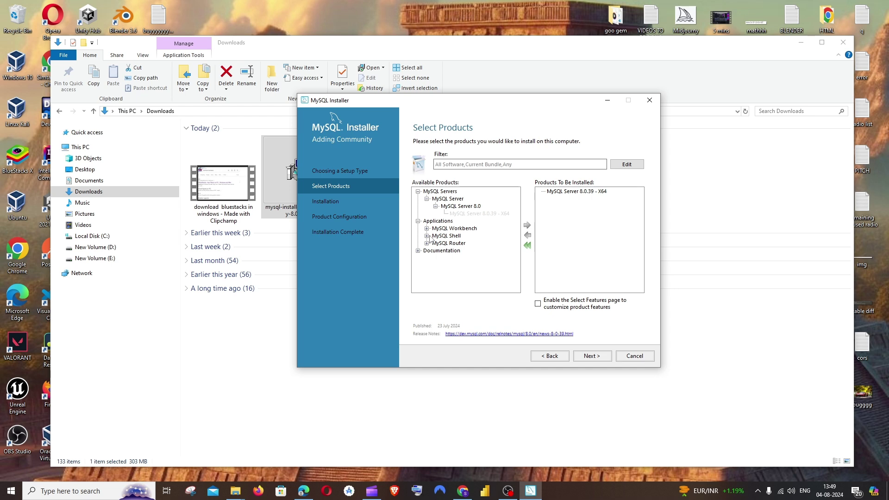
left_click(427, 228)
left_click(436, 236)
left_click(475, 243)
left_click(528, 226)
Step: Add MySQL Shell 8.0.38 - X64 to the products to be installed
left_click(428, 250)
left_click(435, 258)
left_click(463, 266)
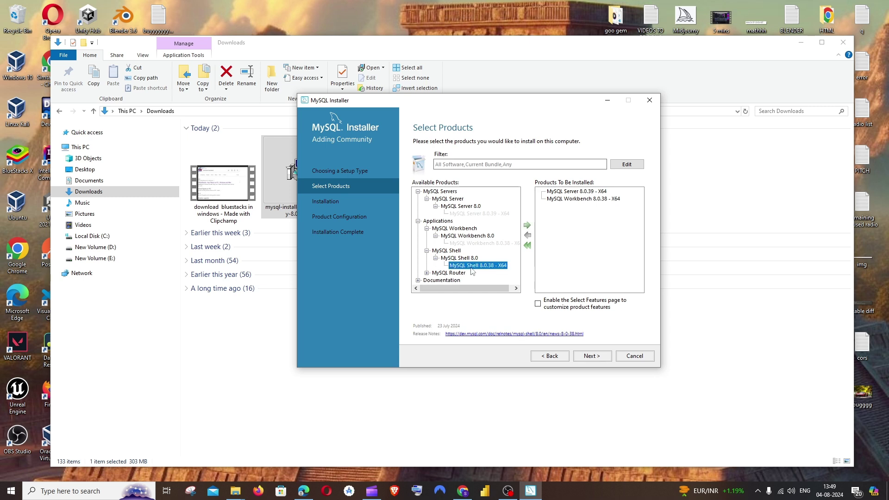
left_click(528, 226)
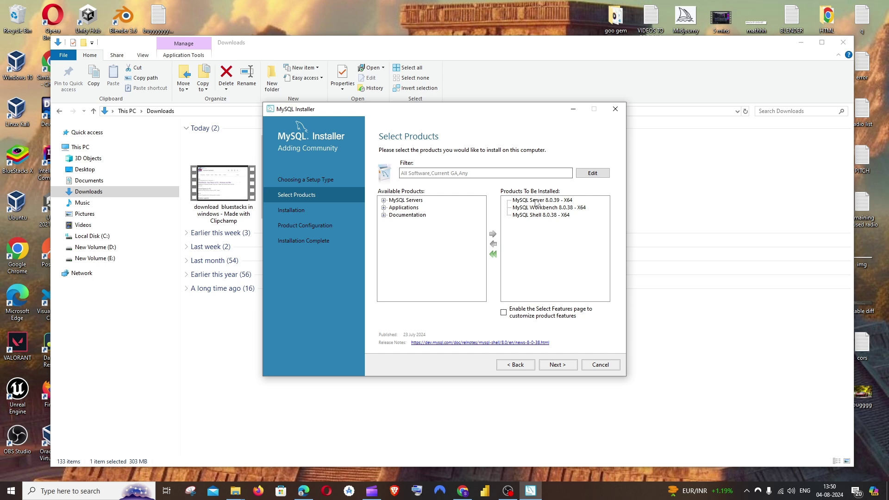
Step: Review the install and data directories in the advanced options of MySQL Server 8.0.39, leaving them as they are
left_click(537, 202)
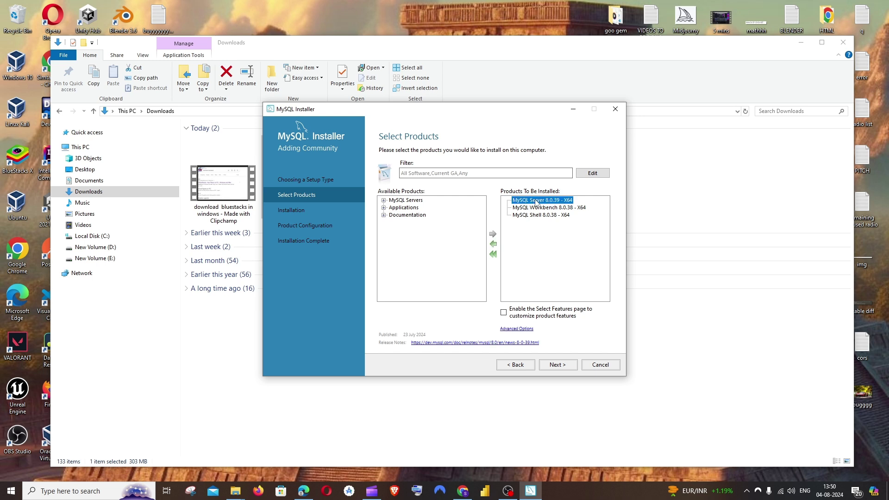
left_click(512, 331)
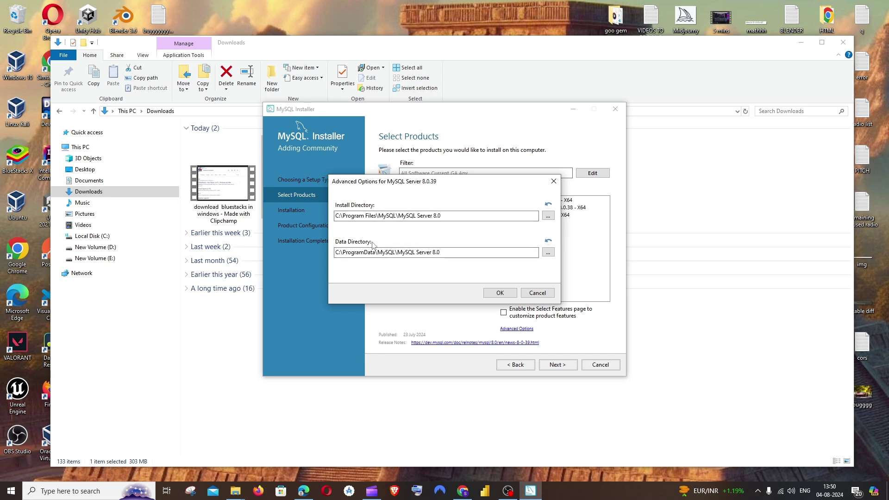
left_click(554, 182)
Step: Switch to File Explorer and create a folder named MYsql on New Volume (E:)
left_click(572, 109)
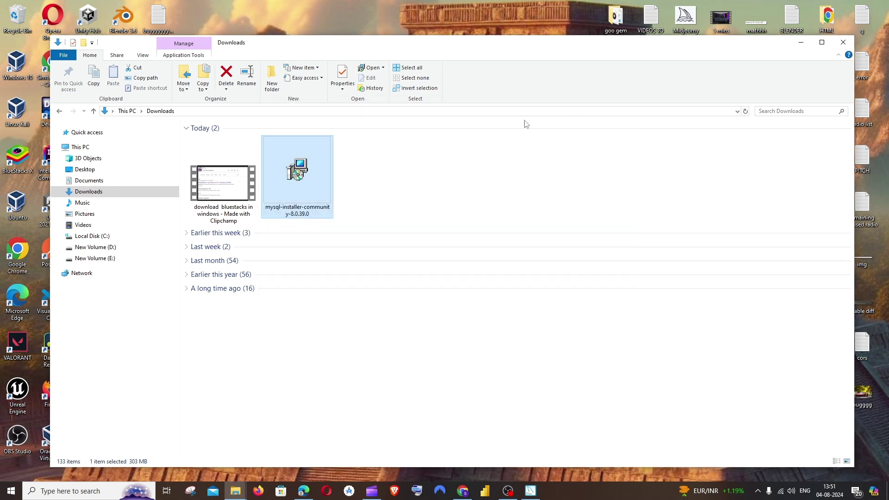
left_click(117, 262)
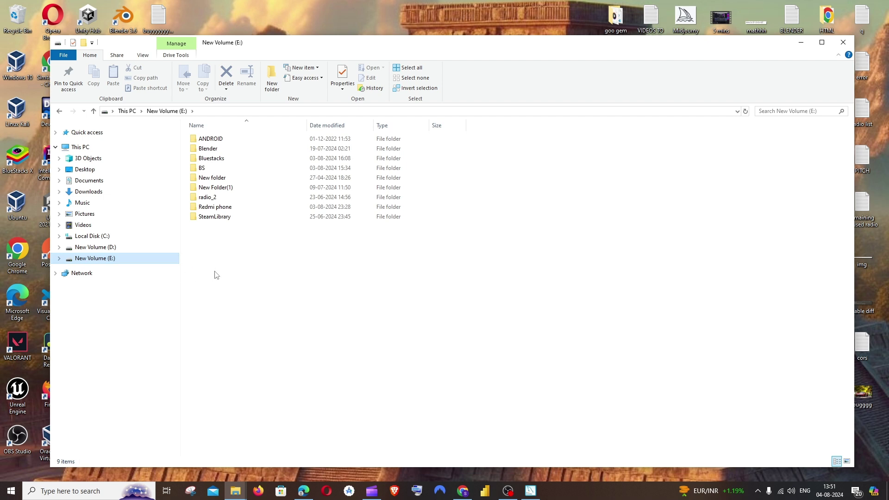
right_click(234, 283)
mouse_move(291, 446)
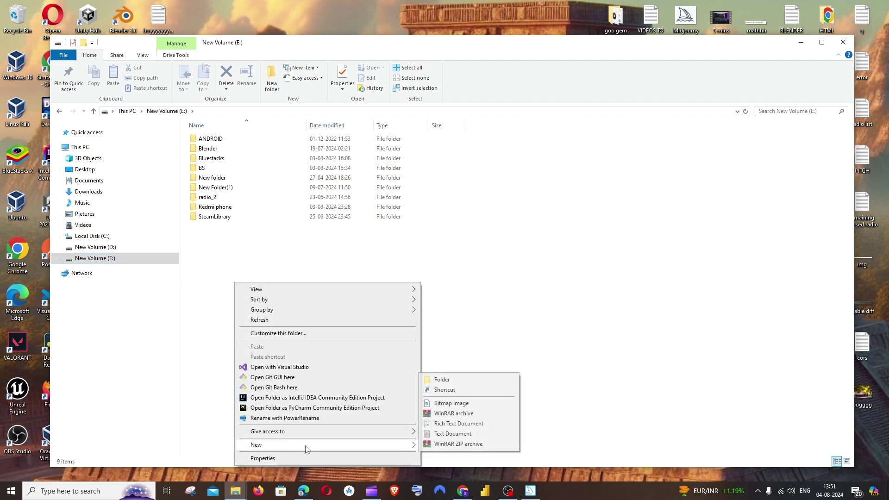
left_click(463, 378)
type("M")
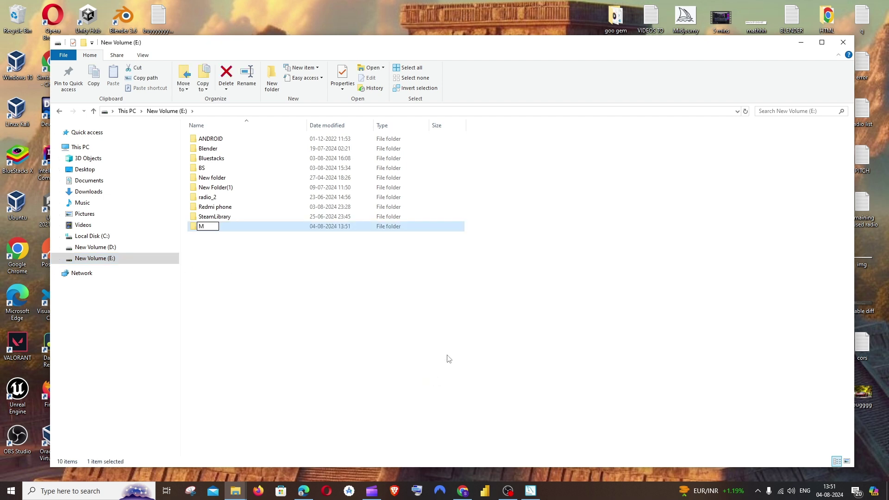
type("YS")
type("sql")
Step: Create a second folder named MysqlData on New Volume (E:)
right_click(234, 283)
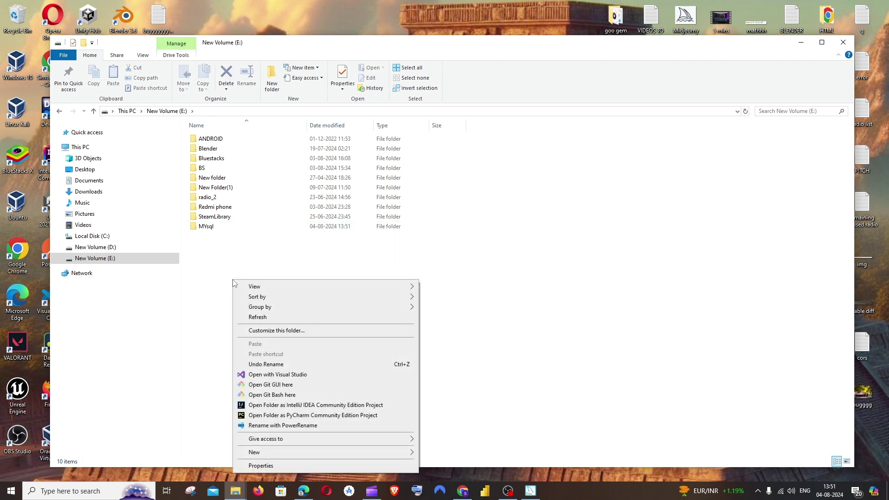
mouse_move(370, 452)
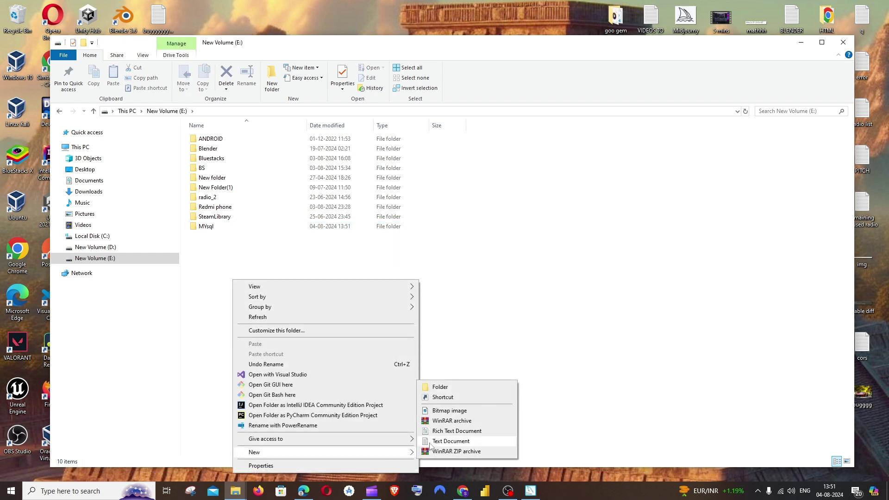
left_click(447, 391)
type("MysqlData")
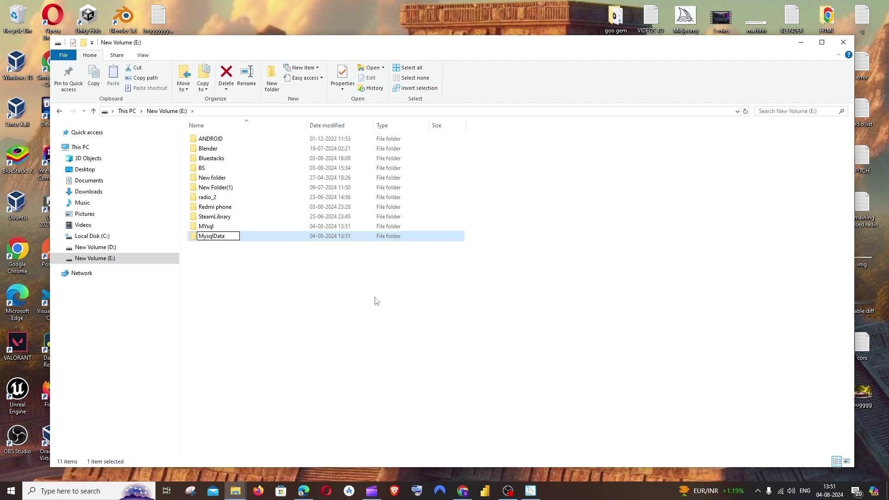
left_click(375, 302)
Step: Return to MySQL Installer and set the install directory of MySQL Server 8.0.39 to E:\Mysql\MySQL Server 8.0
left_click(530, 490)
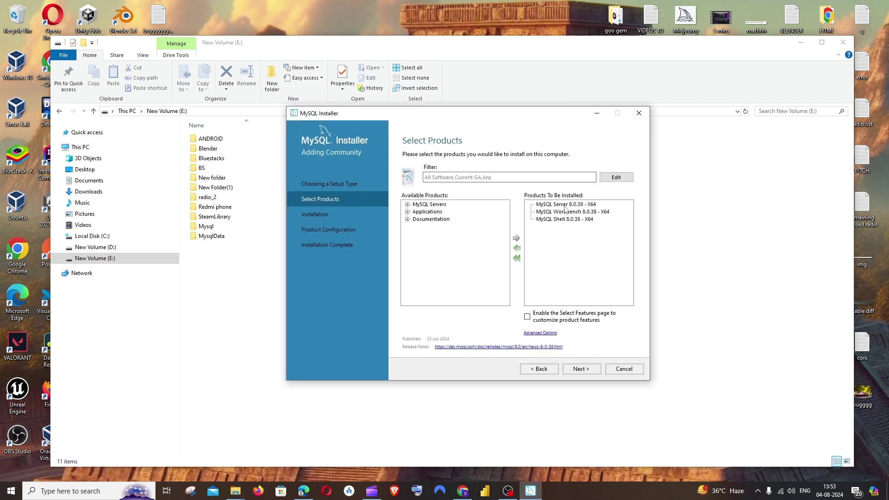
left_click(566, 205)
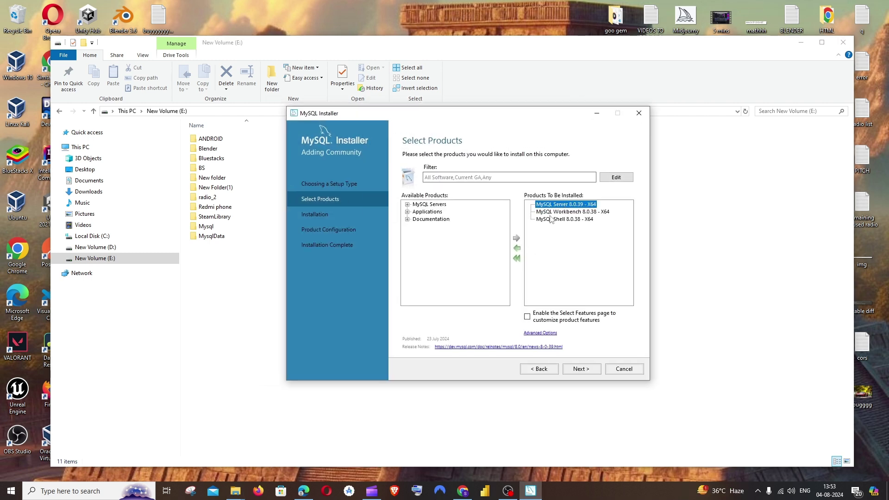
left_click(540, 333)
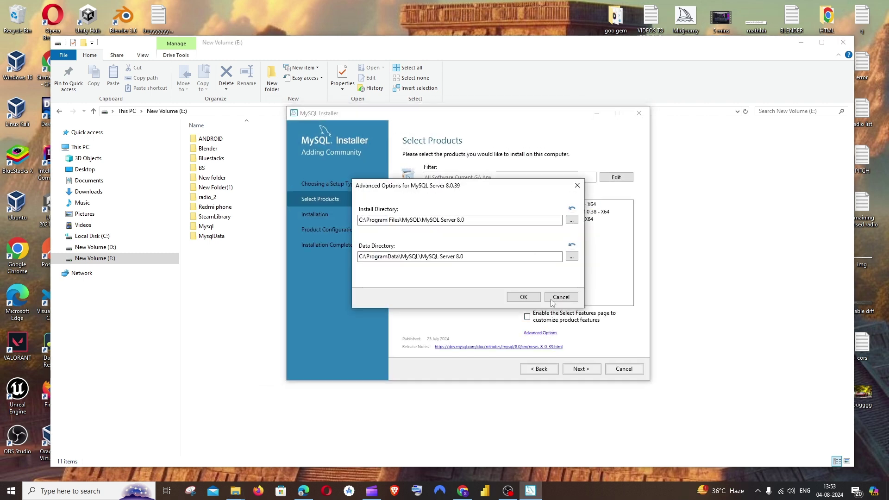
left_click(572, 220)
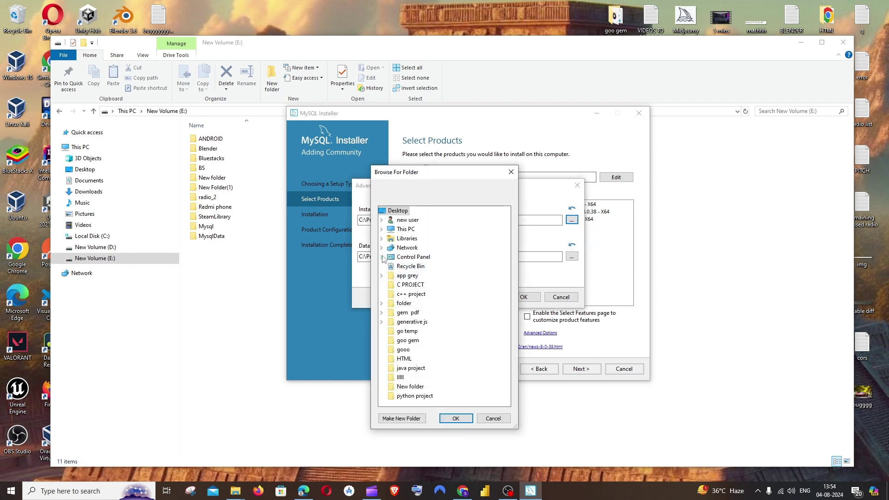
left_click(381, 230)
left_click(427, 322)
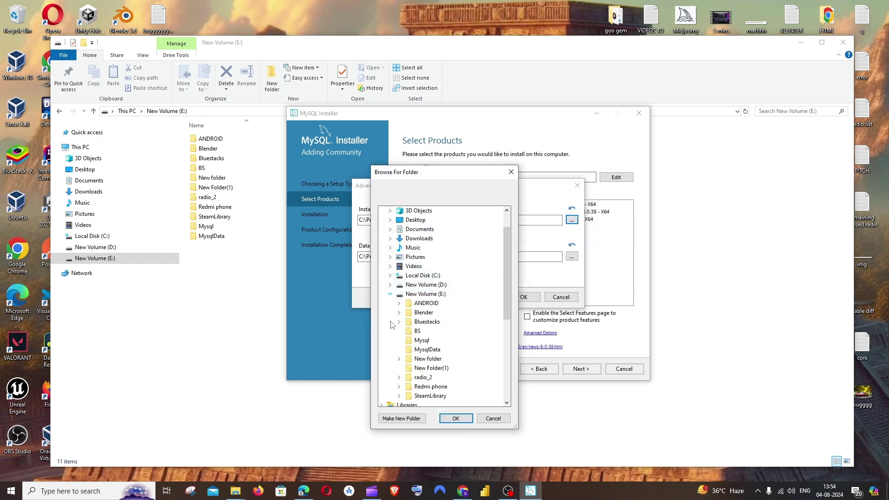
left_click(422, 341)
left_click(456, 419)
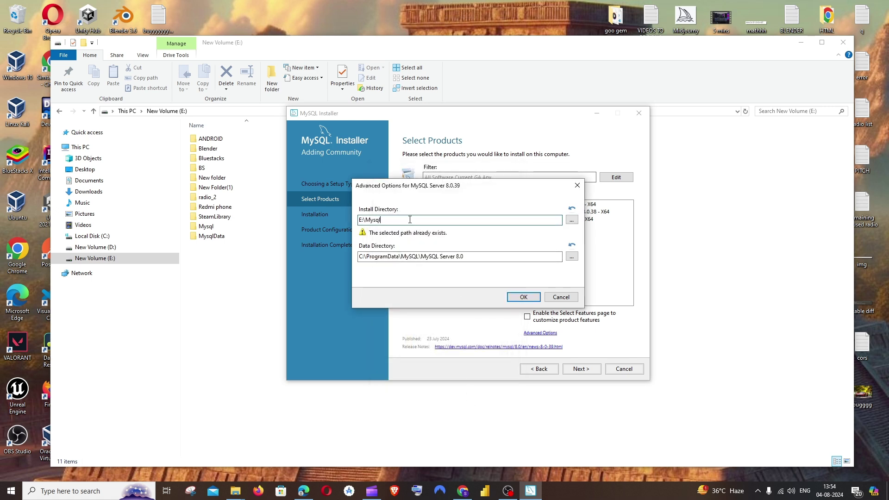
type("MySQL Server 8.0")
Step: Set the server's data directory to E:\MysqlData\MySQL Server 8.0 and accept the advanced options
left_click(571, 257)
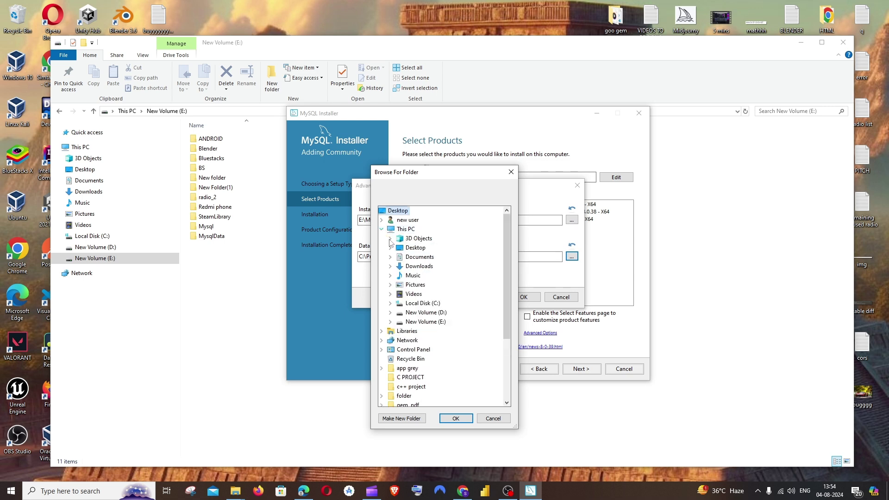
double_click(423, 322)
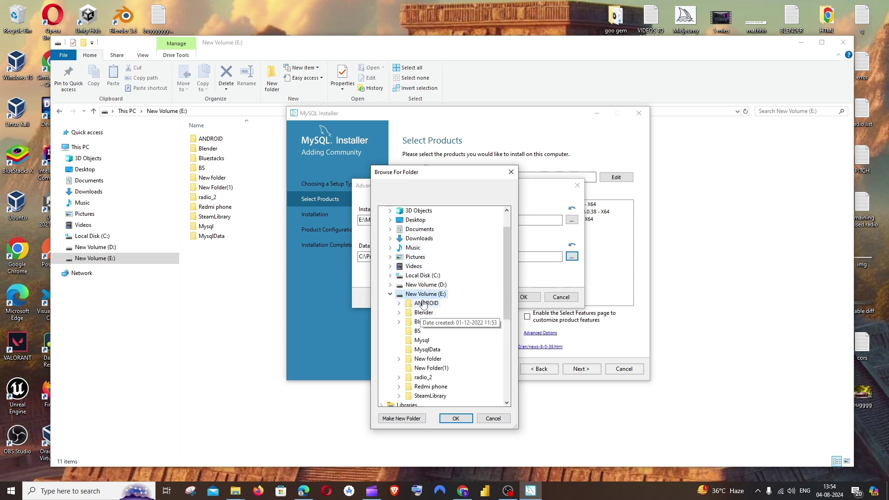
scroll(424, 303, "down", 1)
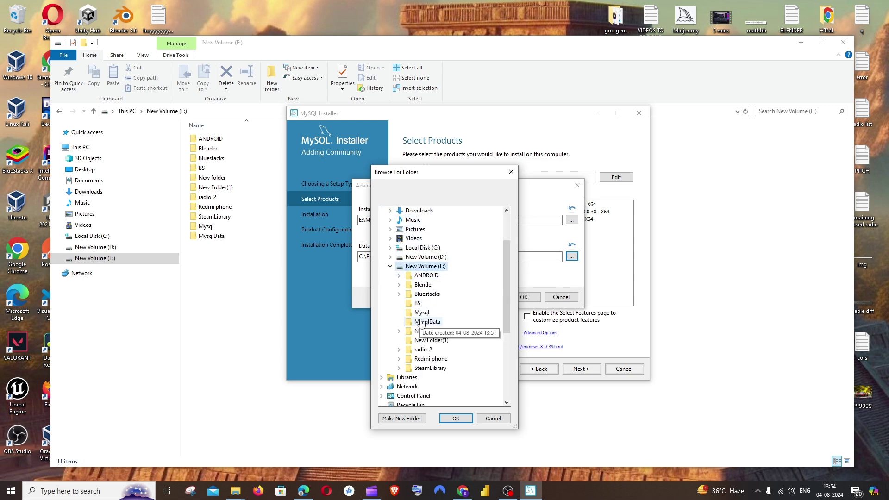
left_click(423, 322)
left_click(456, 418)
left_click(419, 256)
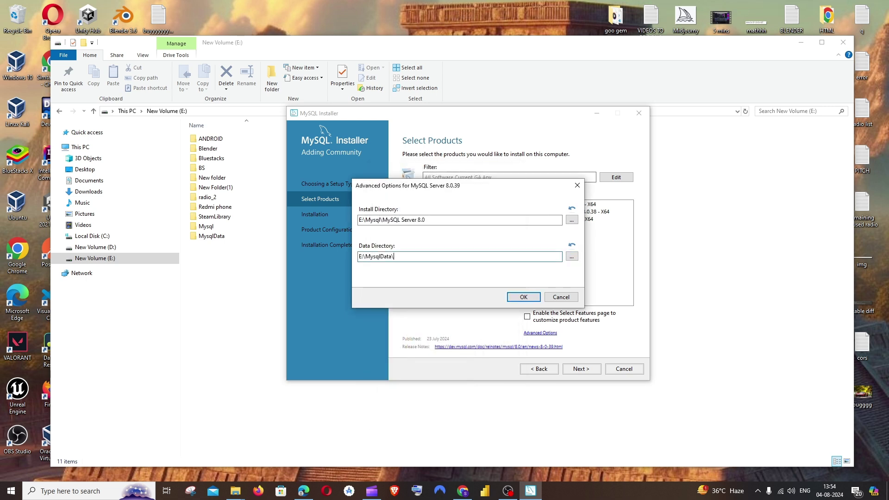
type("\\")
type("MySQL Server 8.0")
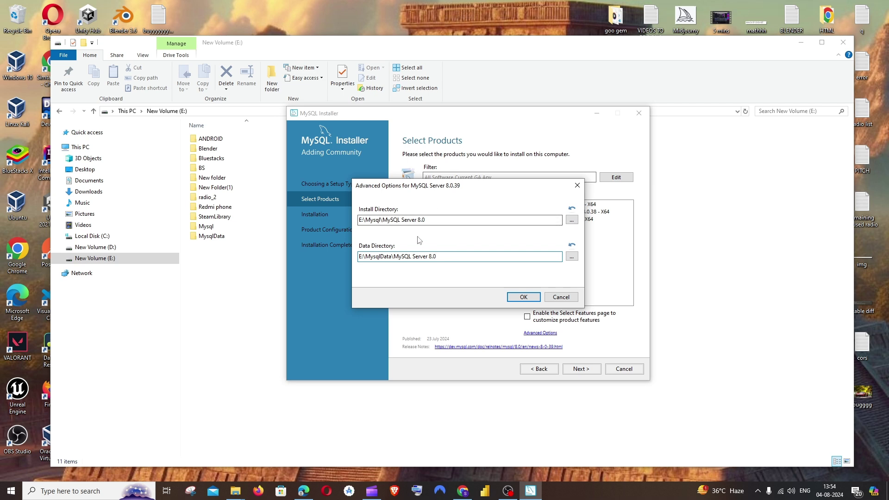
left_click(524, 298)
Step: Reopen the advanced options of MySQL Server 8.0.39 to check both directory paths, and close them
left_click(561, 204)
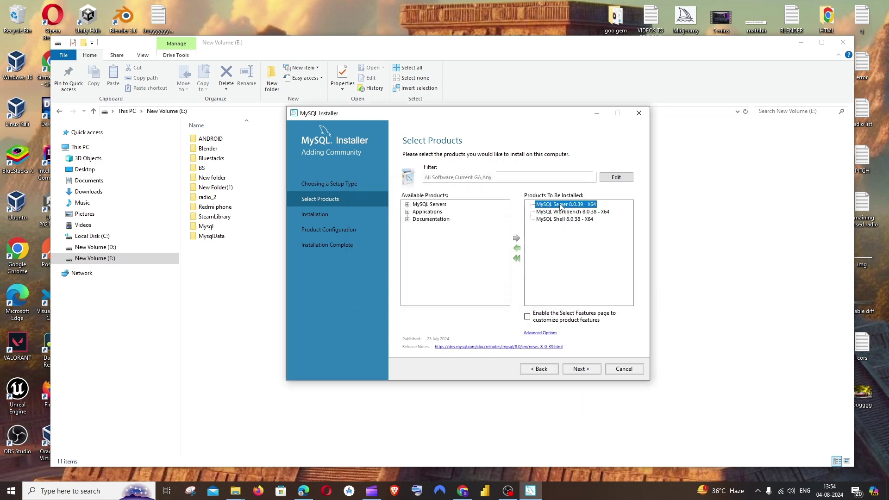
left_click(545, 333)
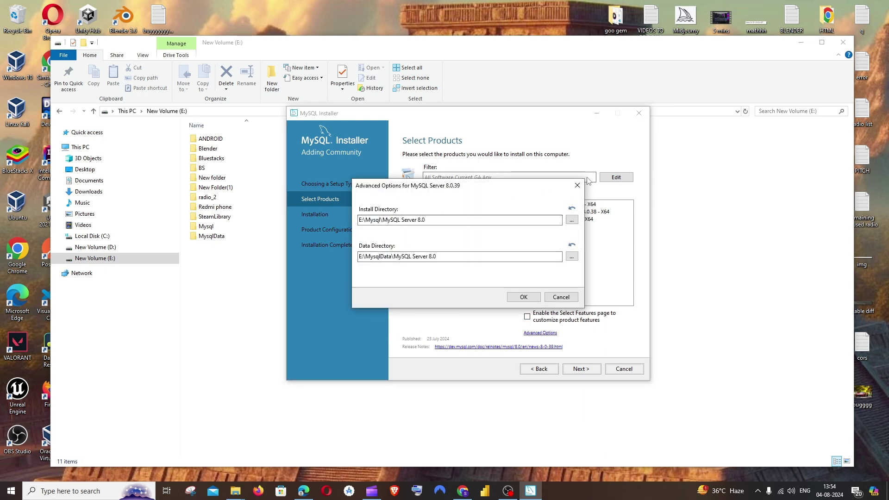
left_click(578, 190)
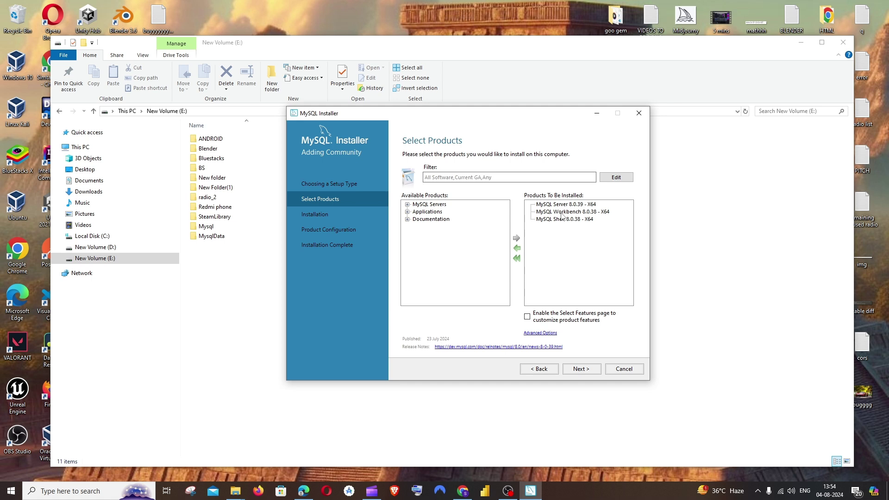
Step: Set the install directory of MySQL Workbench 8.0.38 to E:\Mysql\MySQL Workbench 8.0 and accept the advanced options
left_click(561, 212)
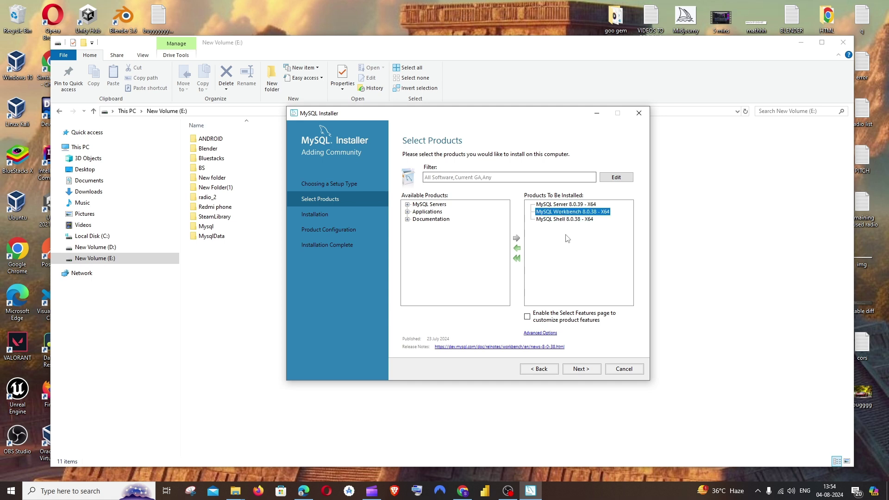
left_click(548, 334)
left_click_drag(500, 237, 422, 239)
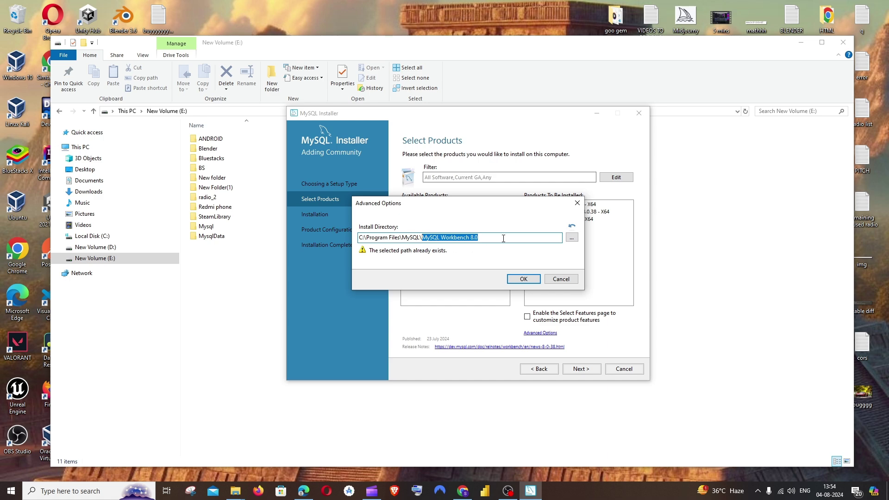
left_click(573, 238)
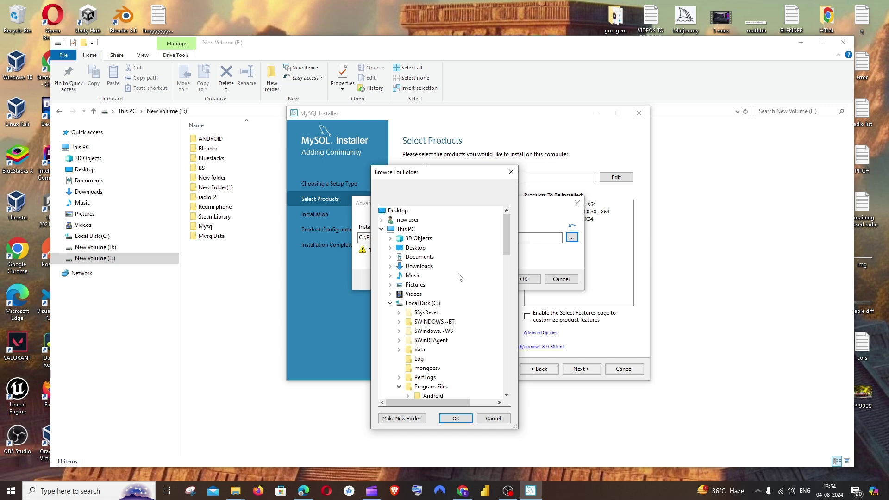
left_click(390, 303)
left_click(399, 322)
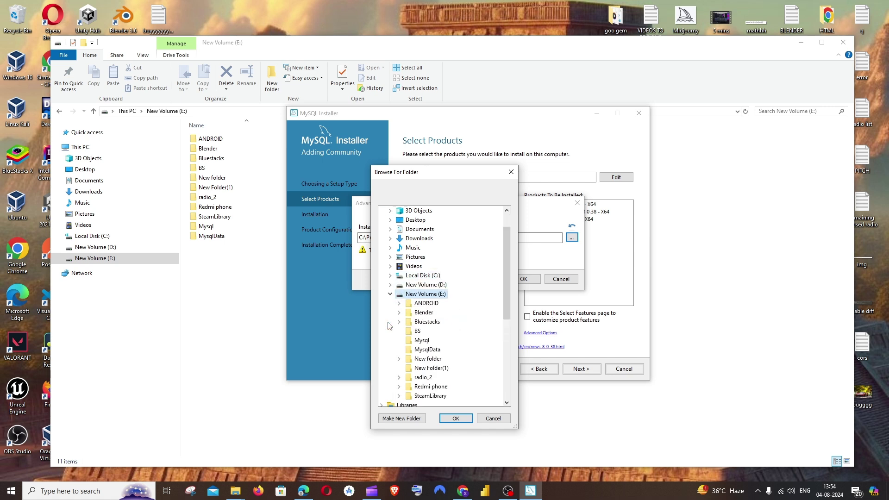
scroll(403, 320, "down", 1)
left_click(423, 314)
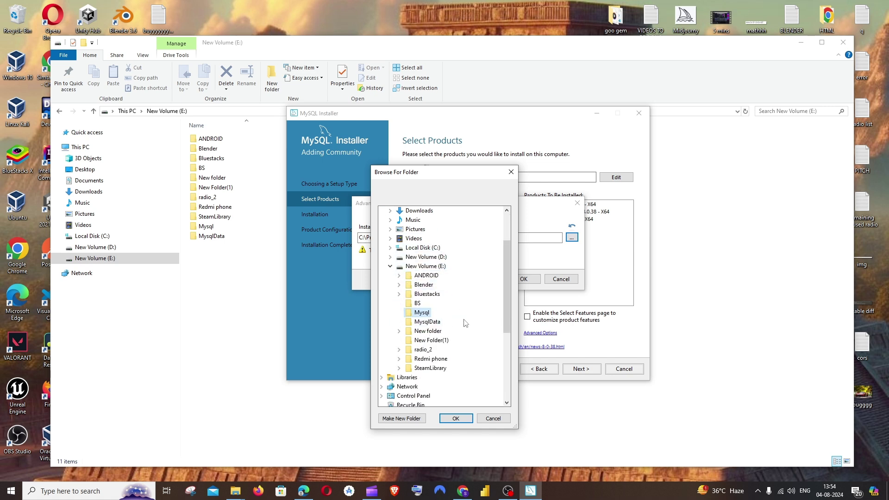
left_click(456, 419)
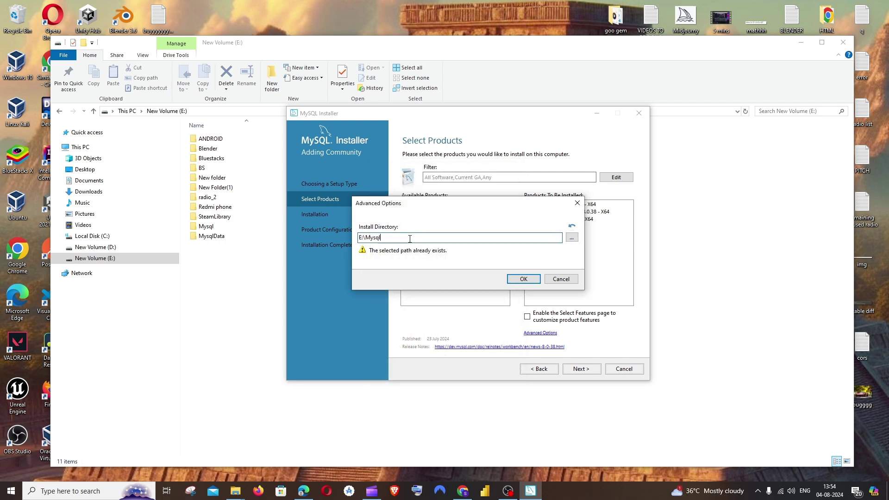
left_click(410, 238)
type("\\MySQL Workbench 8.0")
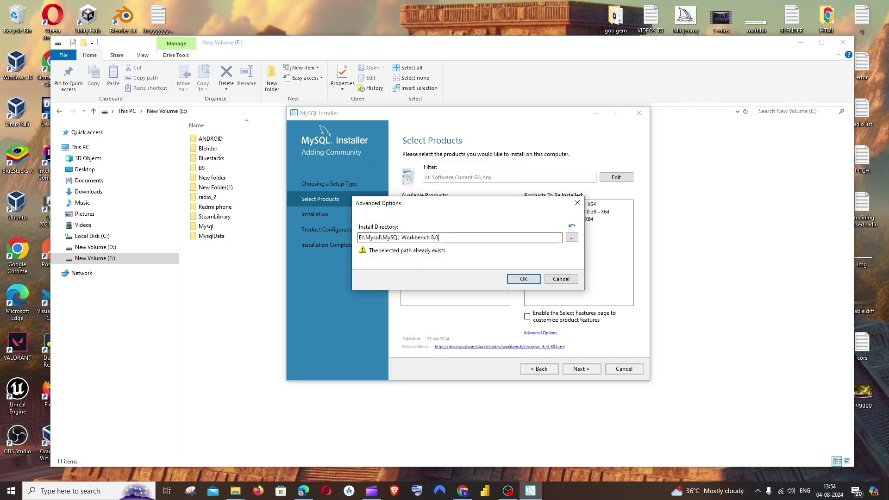
left_click(526, 279)
Step: Set the install directory of MySQL Shell 8.0.38 to E:\Mysql\MySQL Shell 8.0 and accept the advanced options
left_click(553, 220)
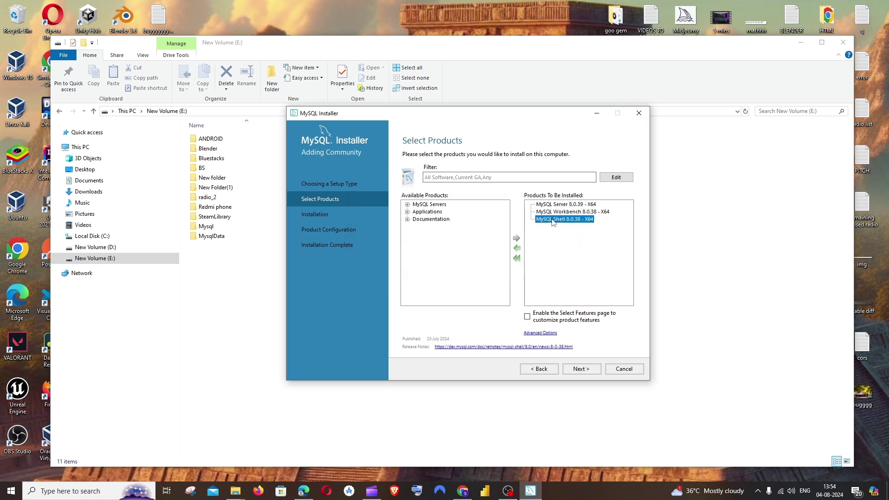
left_click(541, 333)
left_click_drag(463, 238, 425, 245)
left_click(572, 237)
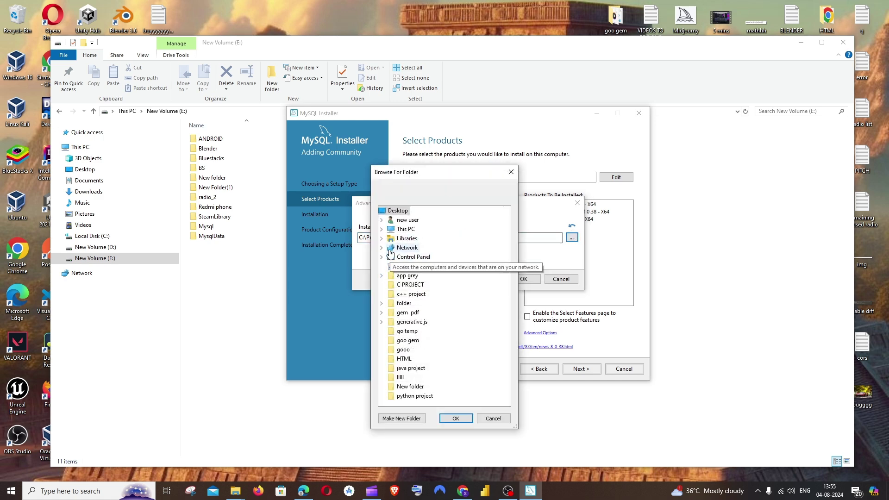
left_click(382, 229)
left_click(390, 322)
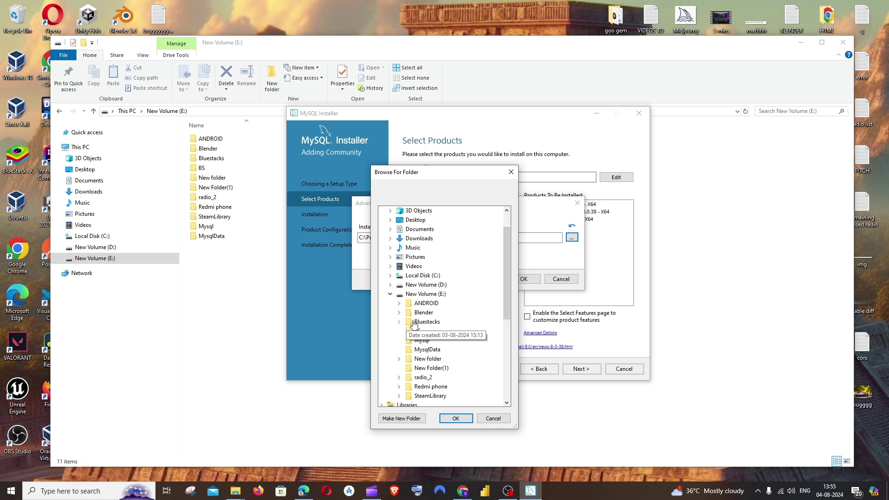
left_click(422, 341)
left_click(456, 418)
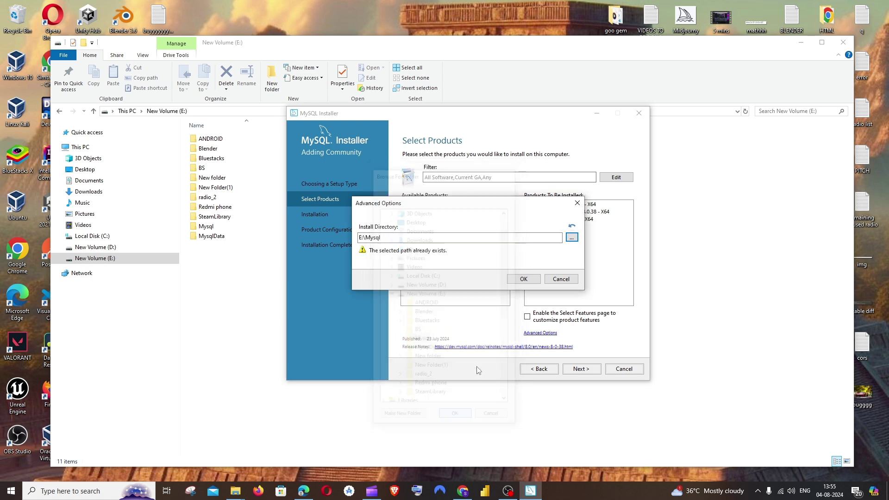
left_click(434, 238)
type("\\")
type("MySQL Shell 8.0")
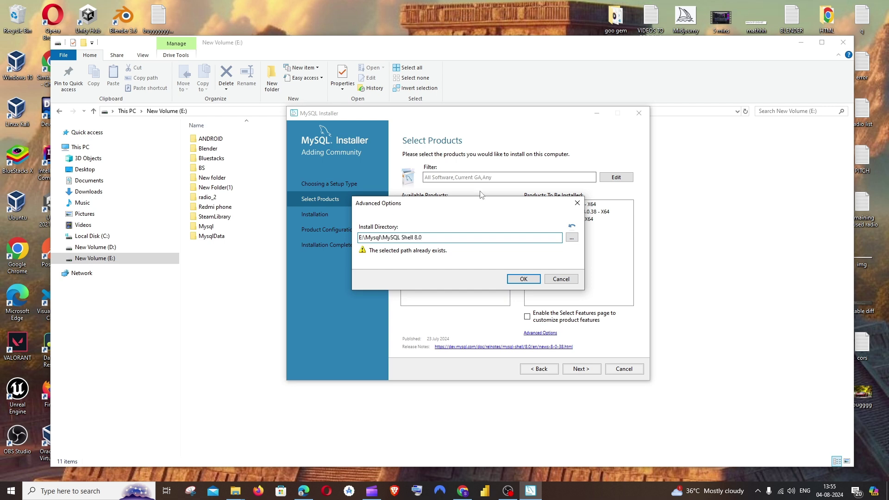
left_click(523, 279)
Step: Check the directory paths in the advanced options of MySQL Server 8.0.39 and MySQL Workbench 8.0.38
left_click(564, 205)
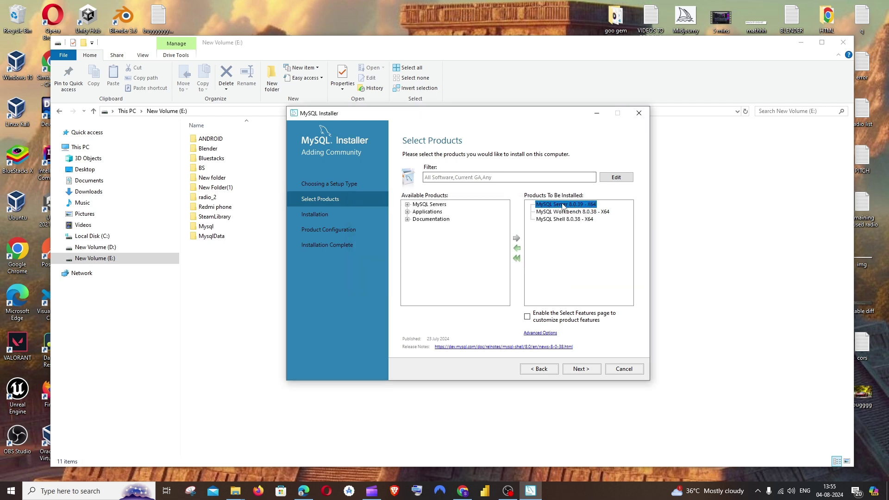
left_click(533, 333)
left_click(578, 186)
left_click(581, 213)
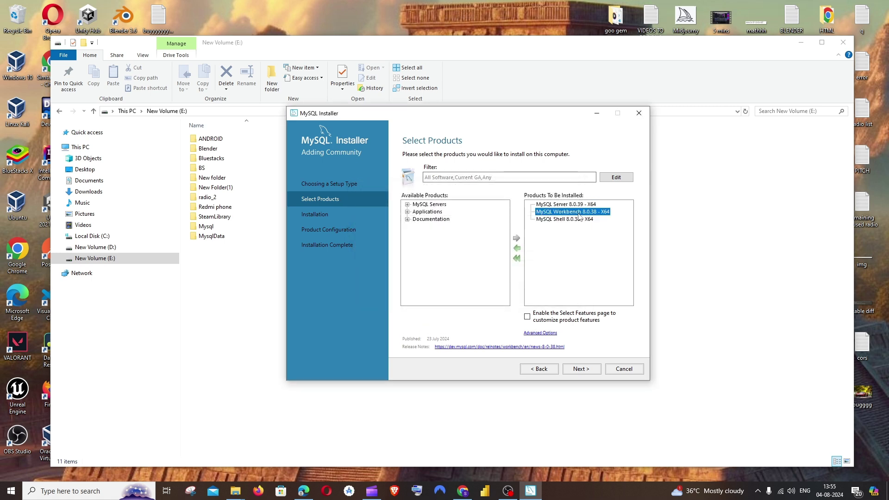
left_click(537, 333)
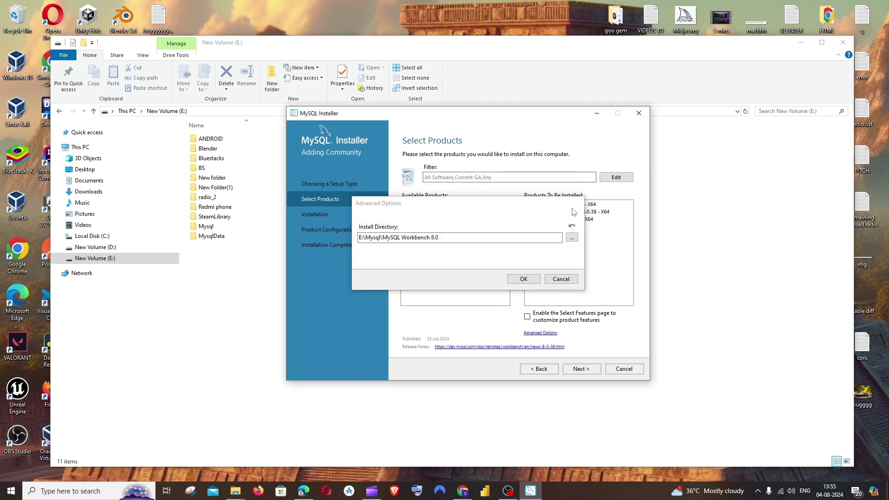
left_click(577, 203)
Step: Install the three selected products and proceed to the MySQL Server configuration
left_click(595, 370)
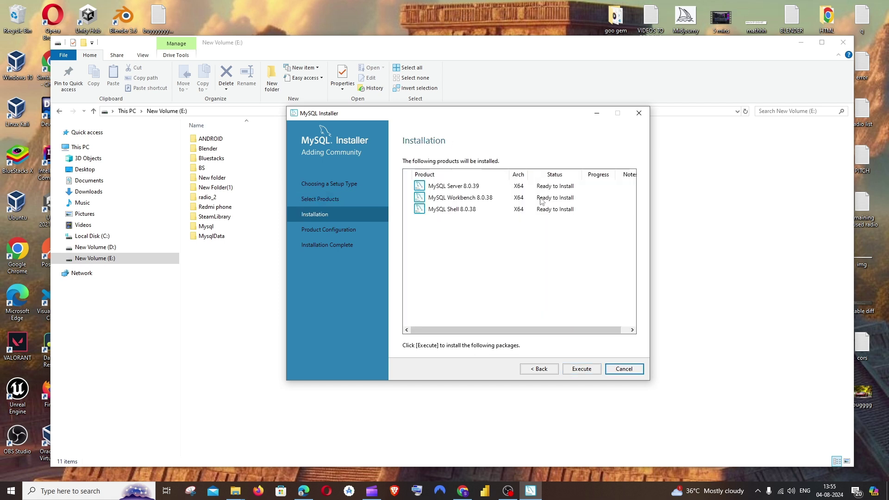
left_click(585, 370)
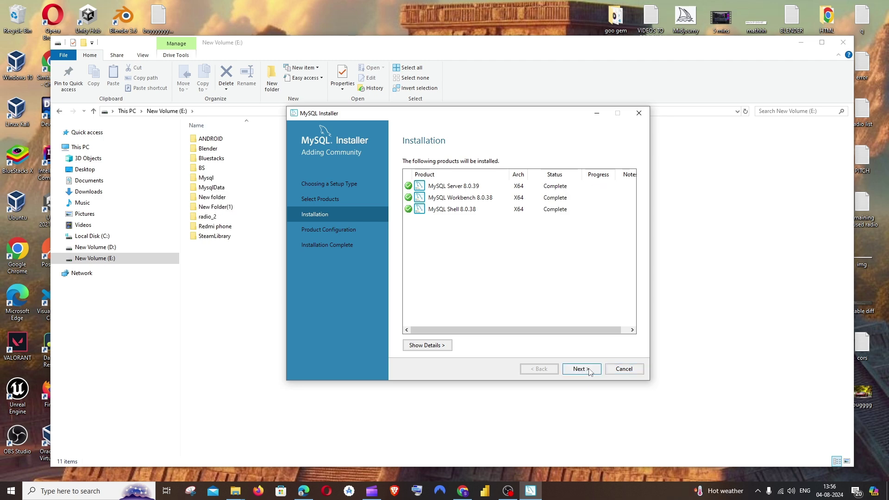
left_click(587, 371)
left_click(592, 373)
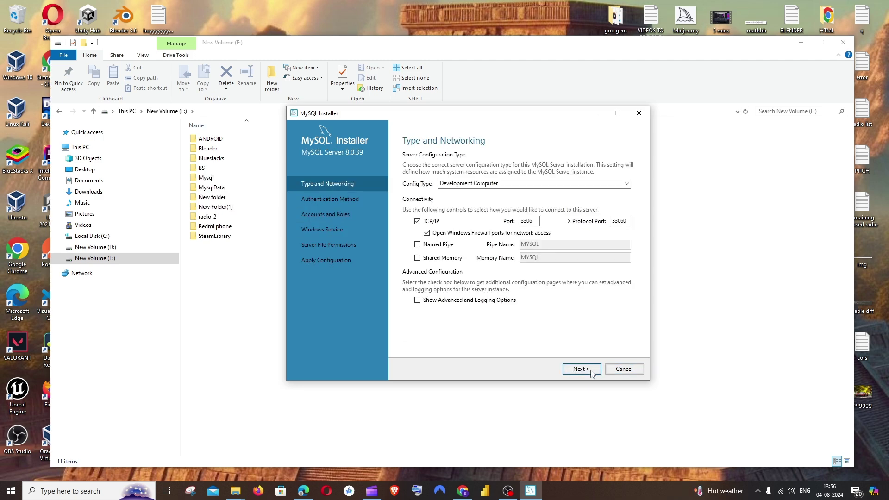
Step: Keep the default networking and authentication settings, and enter and repeat the MySQL root password
left_click(582, 369)
left_click(590, 370)
left_click(522, 182)
type("•")
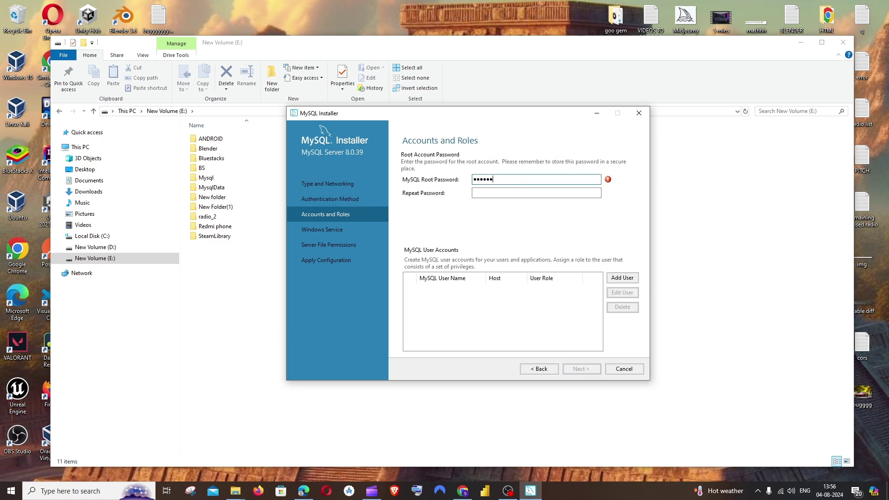
left_click(527, 194)
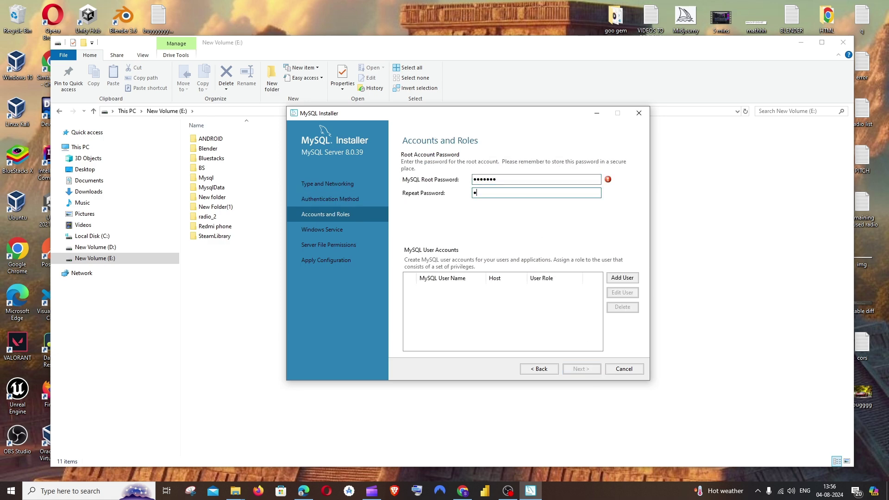
type("•••••••")
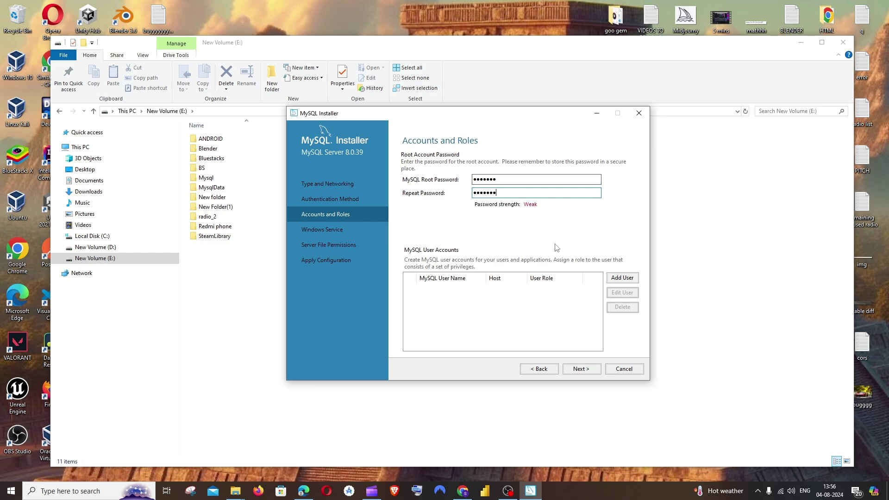
left_click(591, 370)
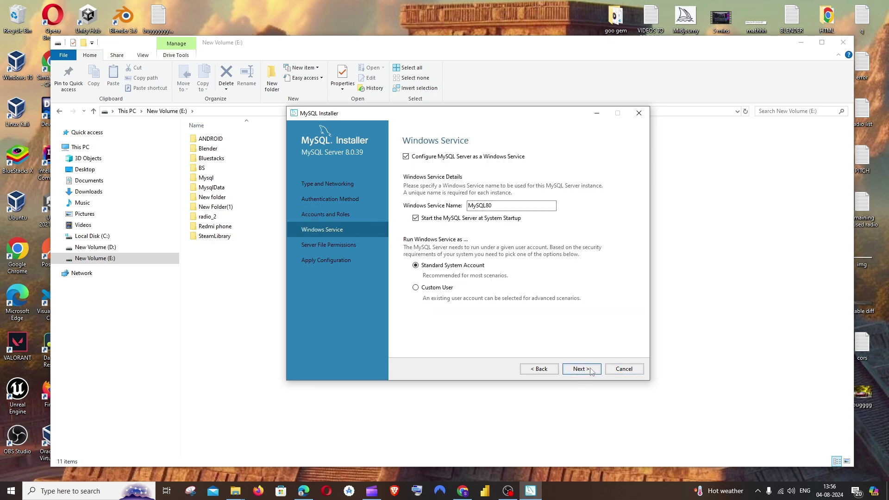
Step: Keep the default Windows service and server file permission settings, and apply the MySQL Server configuration
left_click(591, 370)
left_click(591, 370)
left_click(582, 369)
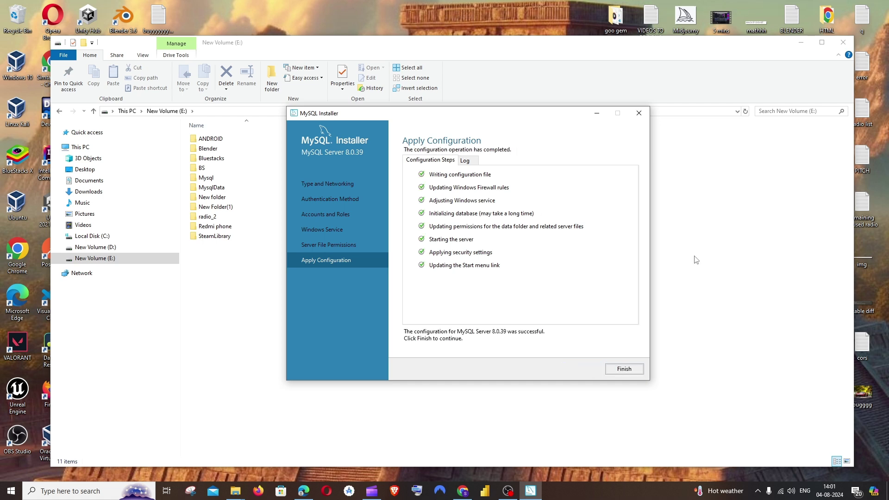
left_click(624, 367)
Step: Finish the installation with the options to start MySQL Workbench and MySQL Shell after setup turned off
left_click(595, 370)
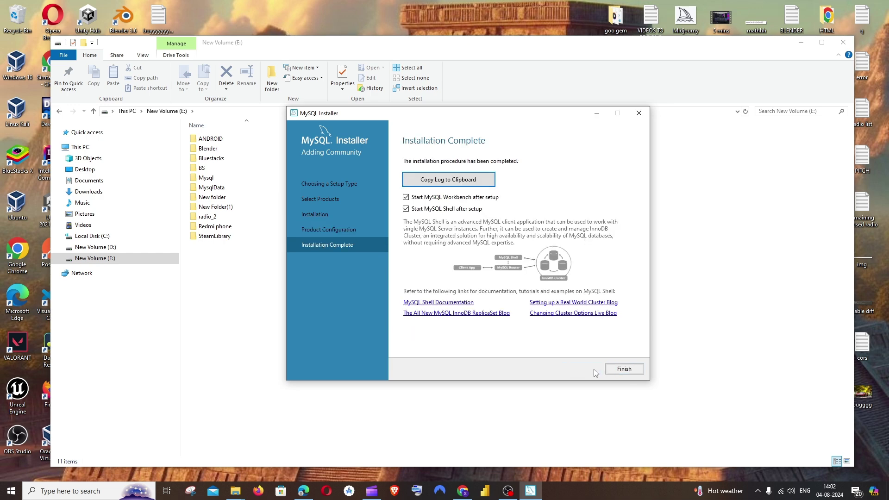
left_click(406, 198)
left_click(406, 209)
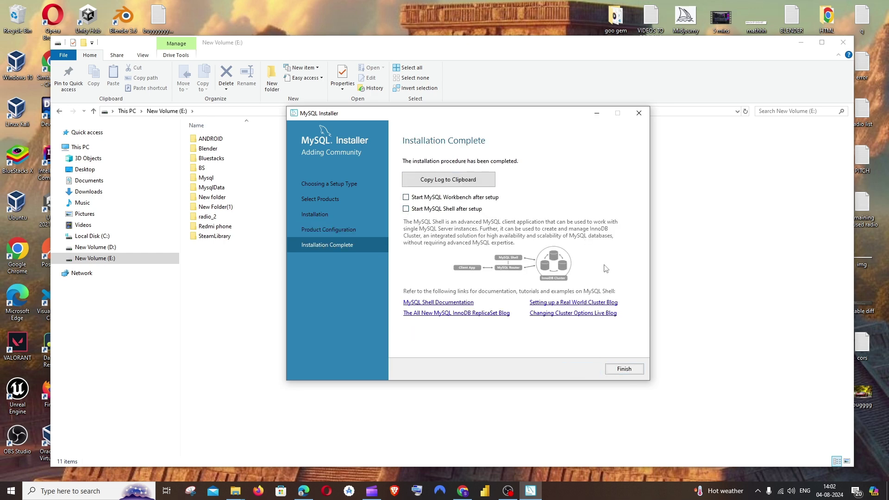
left_click(635, 369)
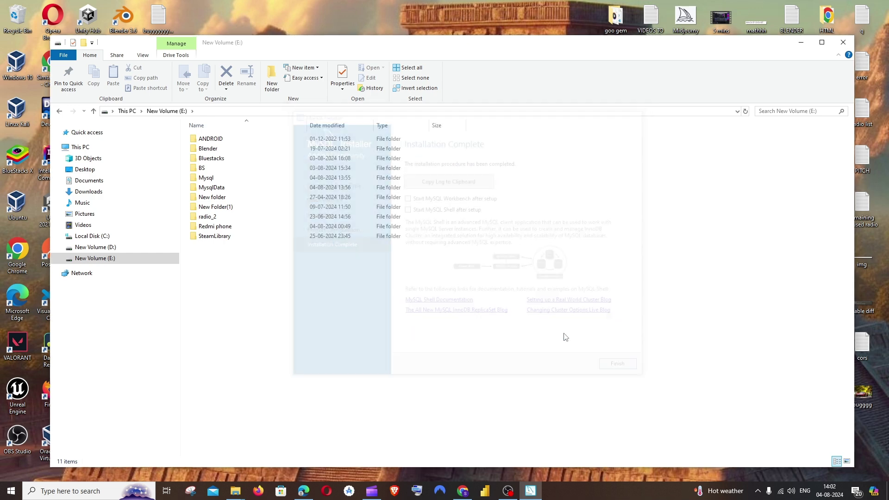
Step: Examine the contents of the MySQL Shell 8.0 and MySQL Server 8.0 folders inside E:\Mysql
double_click(223, 180)
double_click(236, 147)
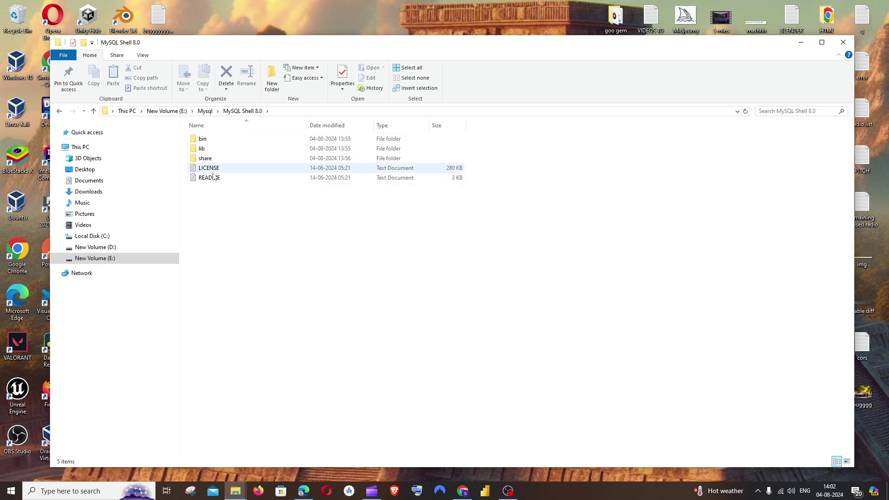
left_click(60, 111)
left_click(236, 140)
double_click(237, 140)
left_click(59, 112)
Step: Open Command Prompt and run mysql --version to check whether the MySQL command is available
left_click(71, 492)
type("cmd")
key("Return")
scroll(175, 82, "up", 2)
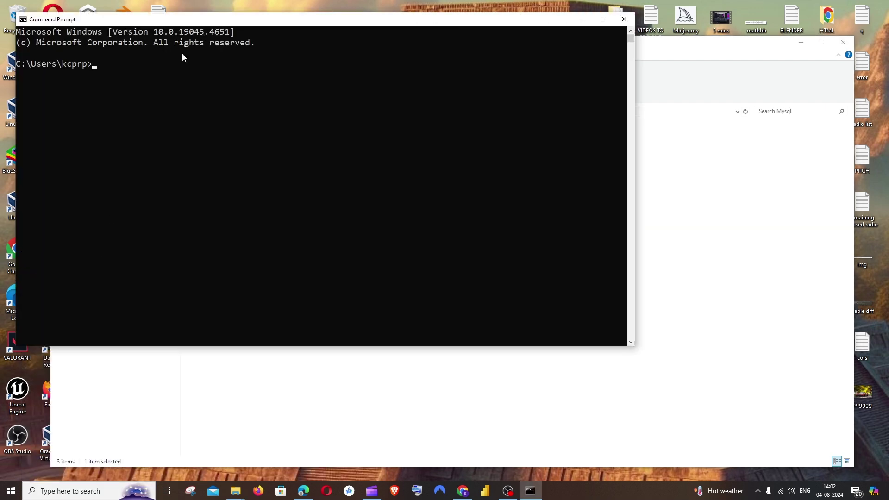
left_click_drag(189, 24, 293, 81)
type("mysq")
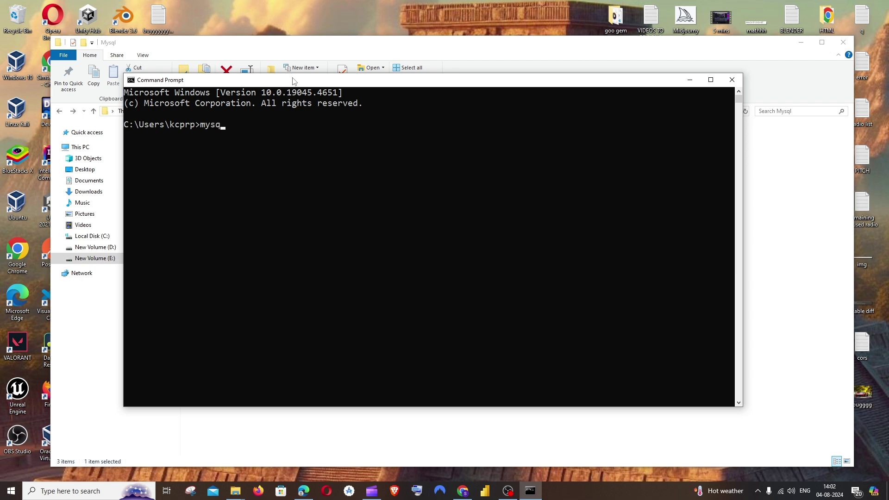
type("l --version")
key("Return")
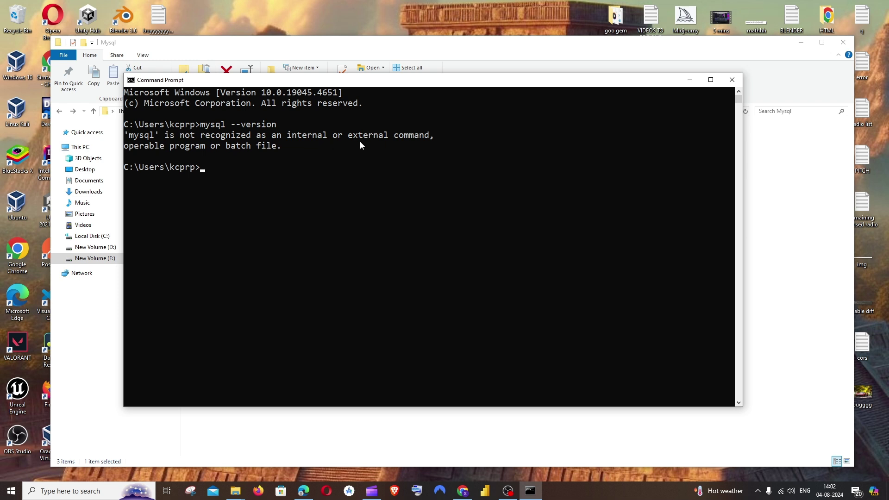
Step: Return to File Explorer, open the bin folder of MySQL Server 8.0 and copy its path, E:\Mysql\MySQL Server 8.0\bin
left_click(689, 85)
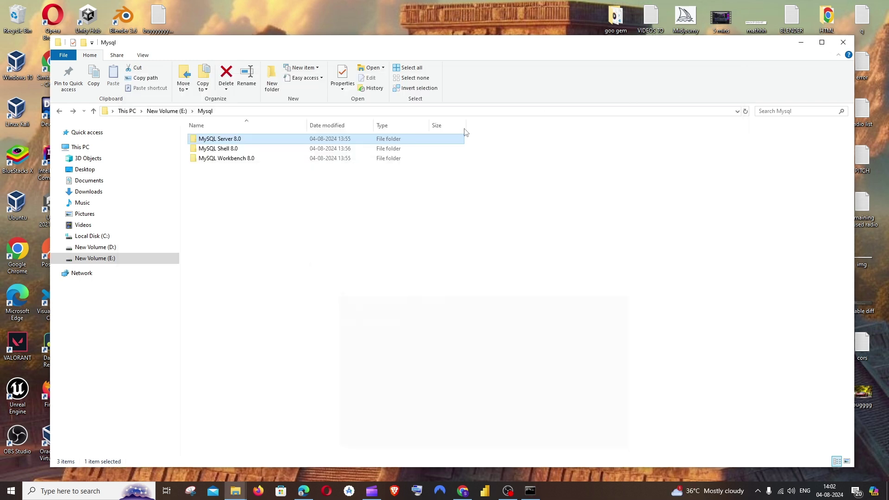
double_click(246, 143)
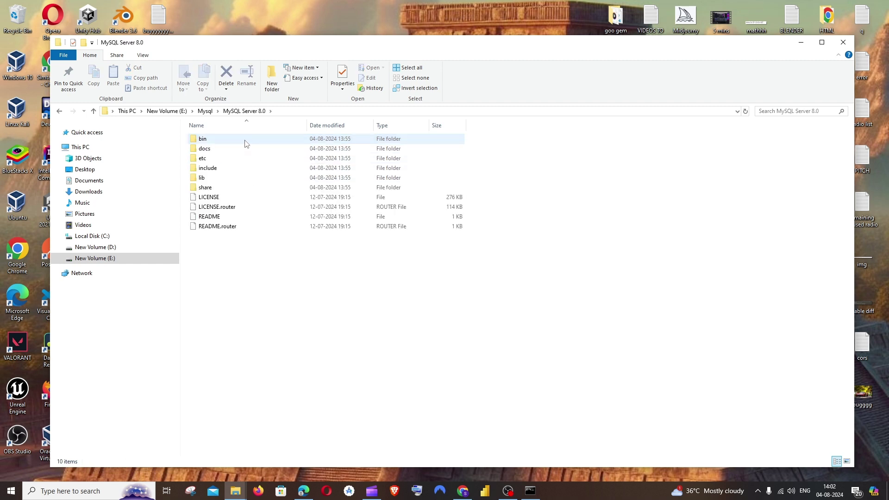
double_click(200, 140)
left_click(325, 110)
key("ctrl+c")
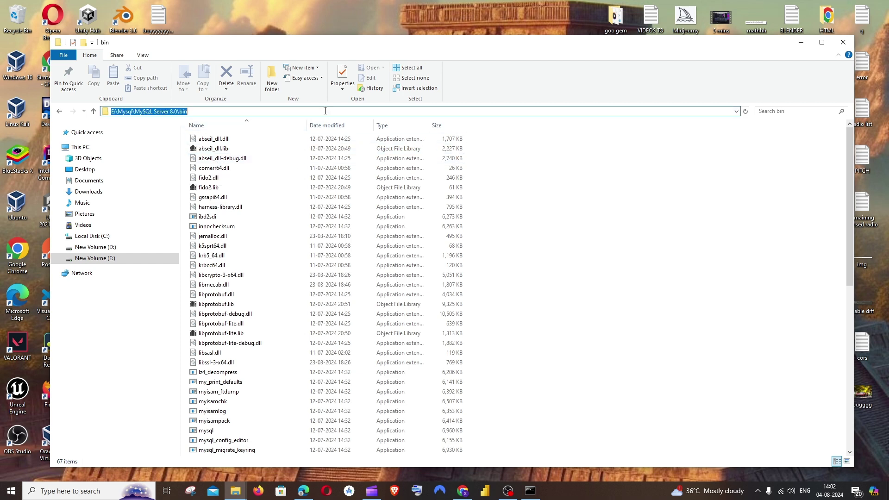
Step: Search Windows for env and open the settings for editing the system environment variables
left_click(88, 491)
type("env")
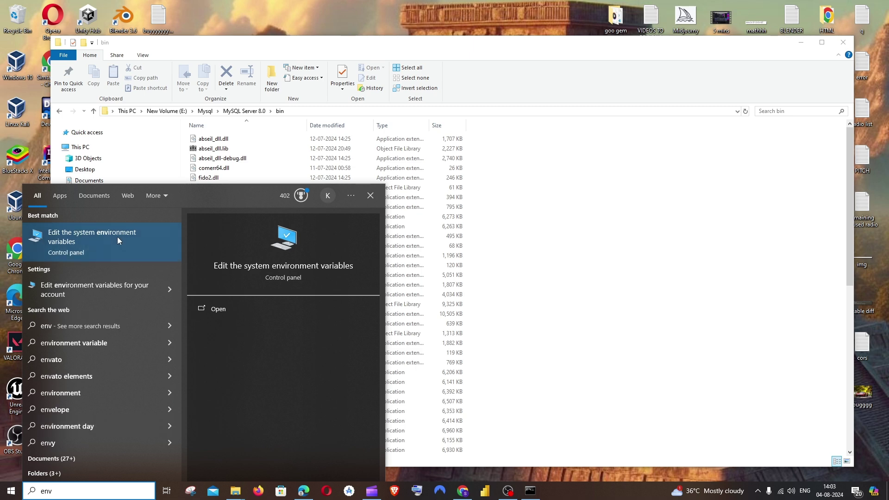
left_click(229, 310)
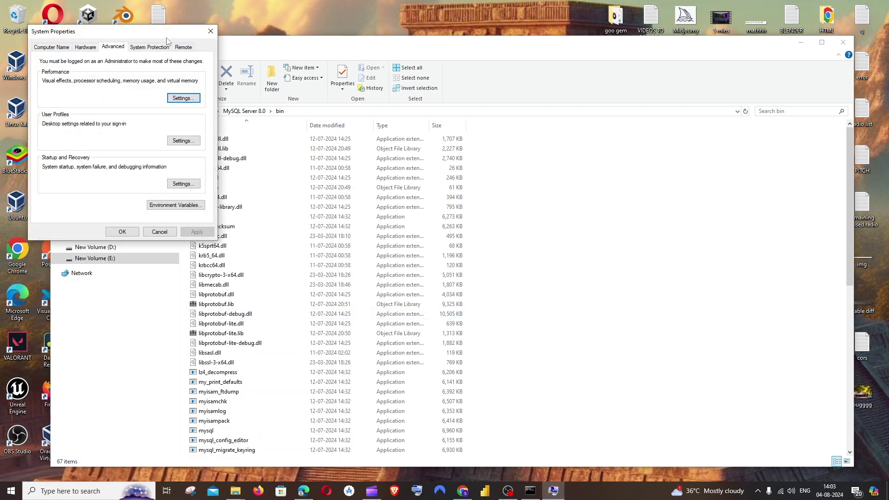
Step: Add E:\Mysql\MySQL Server 8.0\bin as a new entry in the system Path variable and confirm the environment variable and system property changes
left_click(327, 229)
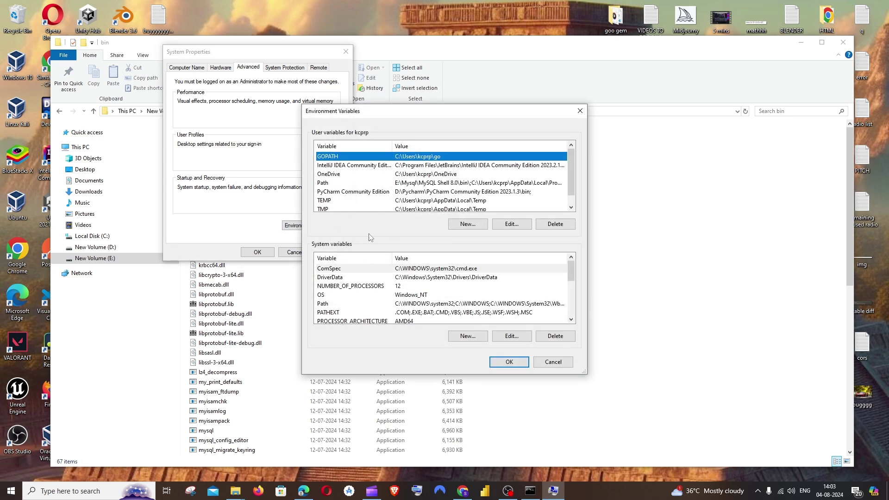
left_click(334, 185)
left_click(333, 305)
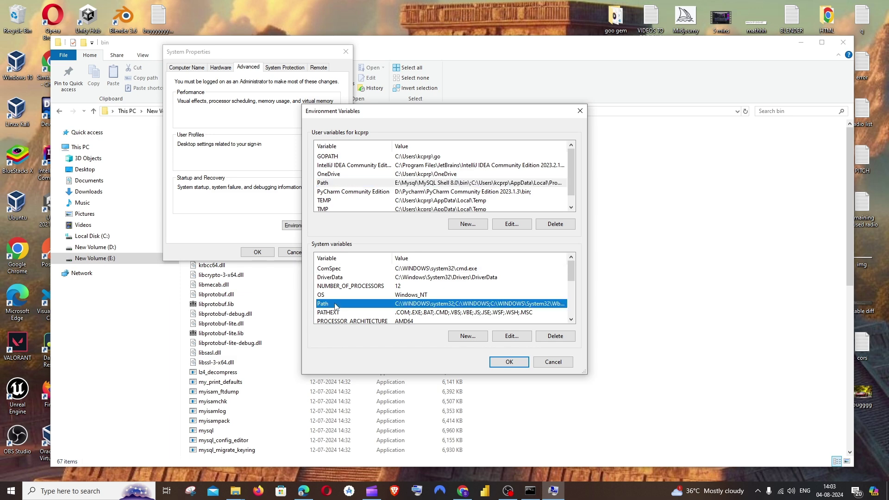
left_click_drag(471, 113, 520, 114)
left_click(568, 338)
left_click(539, 152)
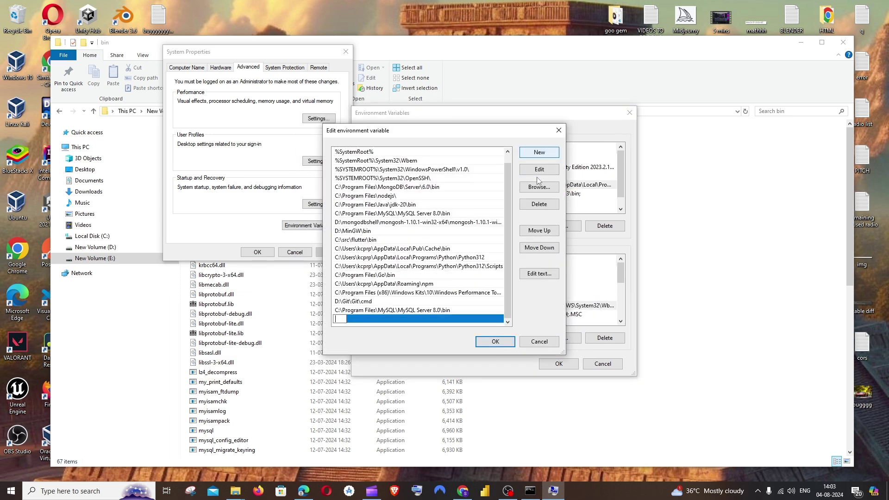
key("ctrl+v")
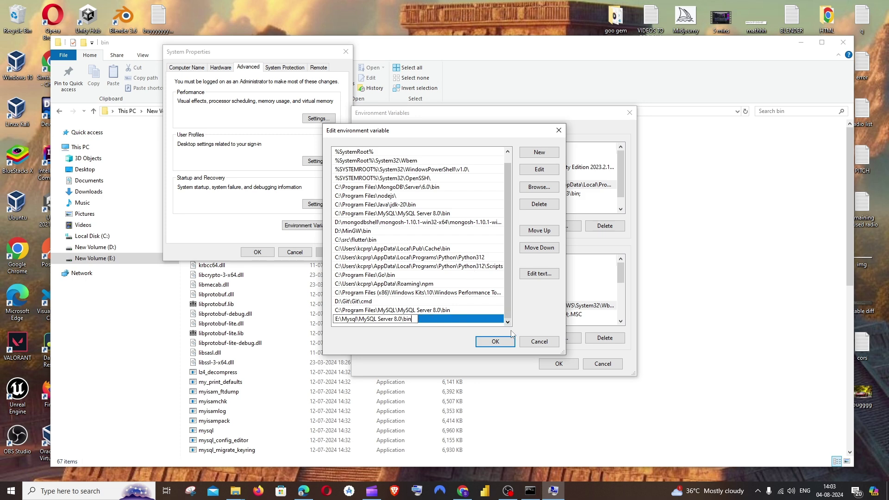
left_click(495, 342)
left_click(559, 364)
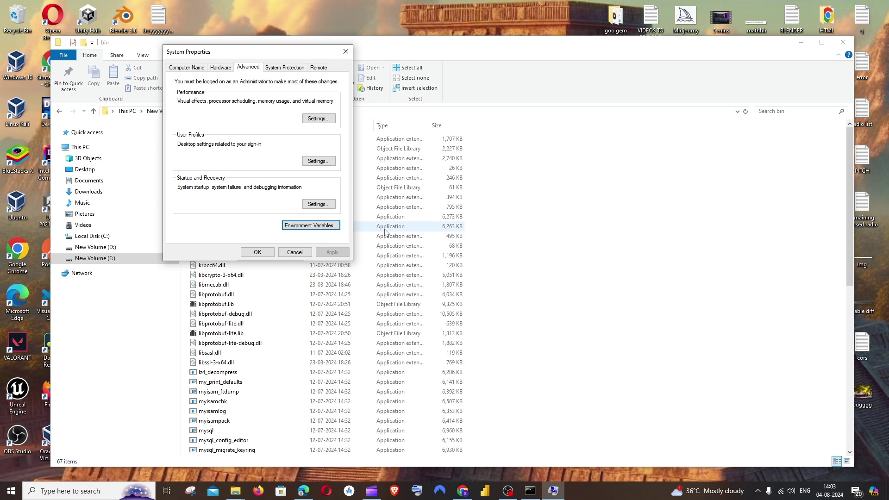
left_click(257, 252)
Step: Close the old Command Prompt window and open a new Command Prompt through a Windows search for cmd
left_click(538, 492)
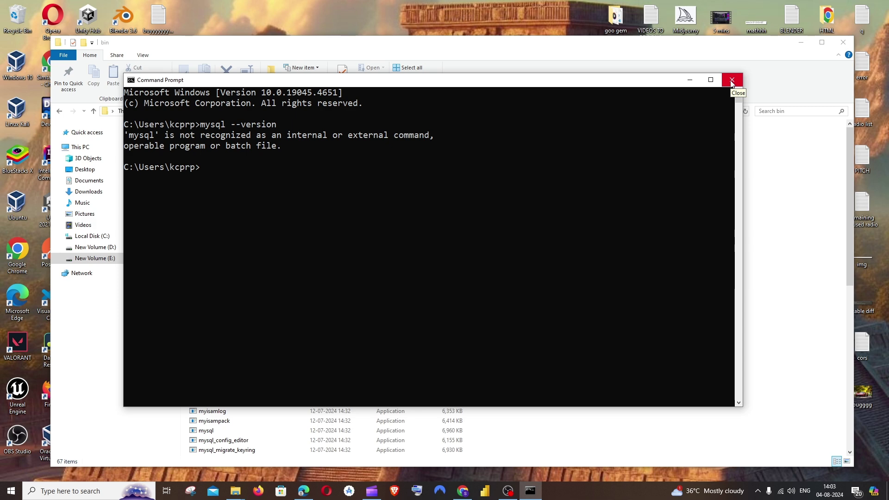
left_click(732, 82)
key("super+s")
type("cmd")
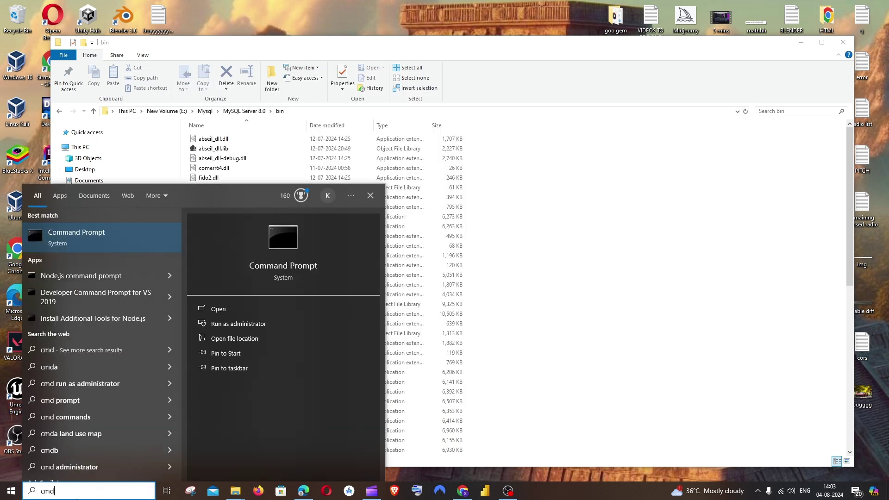
key("Return")
scroll(124, 143, "up", 3)
left_click_drag(222, 46, 310, 64)
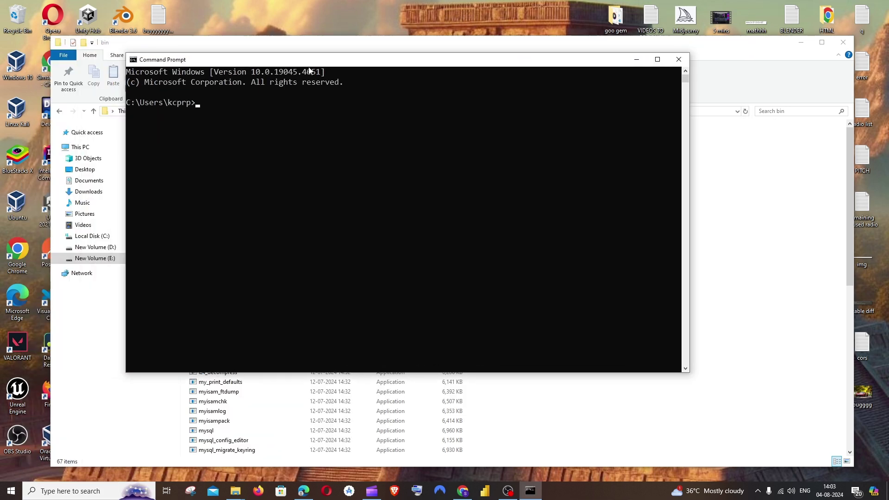
Step: Run mysql --version to check that the command is available, enlarge the text, and close Command Prompt
type("mysql --version")
key("Return")
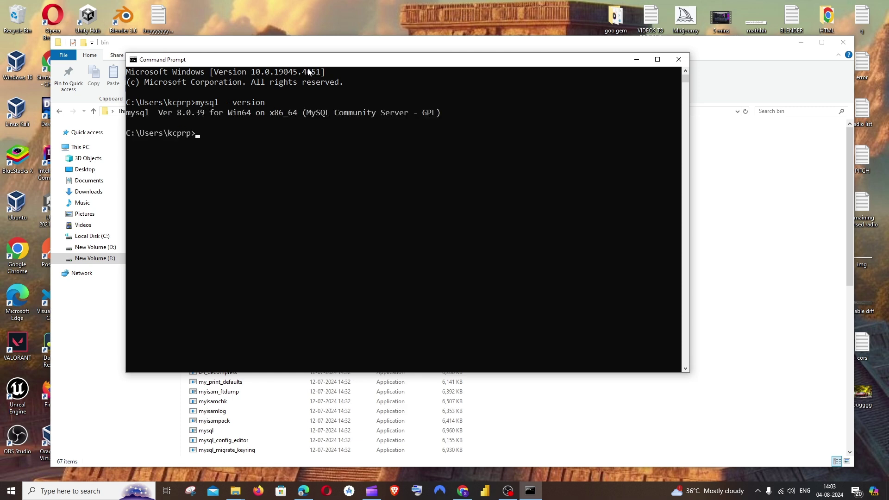
scroll(292, 218, "up", 2, "ctrl")
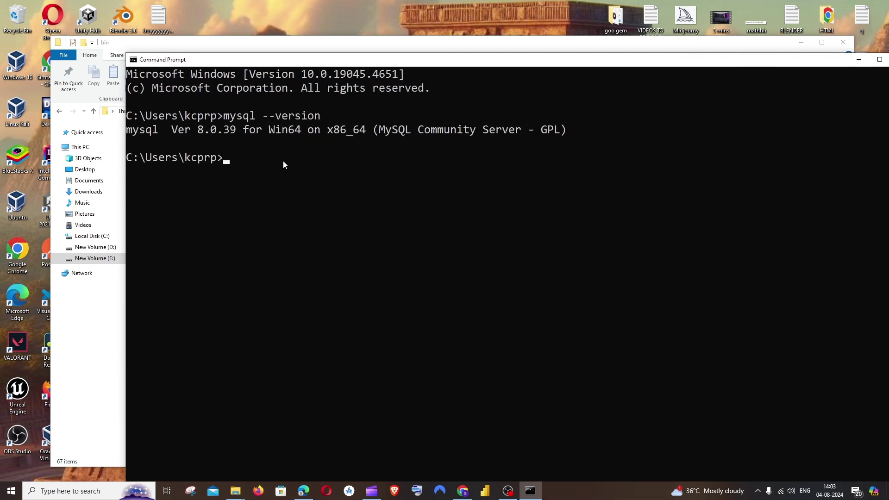
left_click(278, 158)
left_click_drag(485, 63, 430, 63)
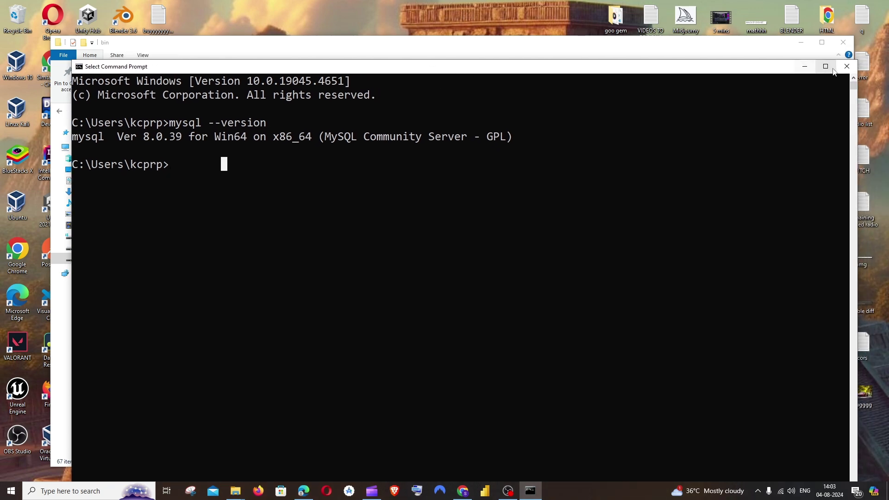
left_click(847, 59)
Step: Search Windows for mysql and open MySQL Workbench 8.0 CE
left_click(94, 491)
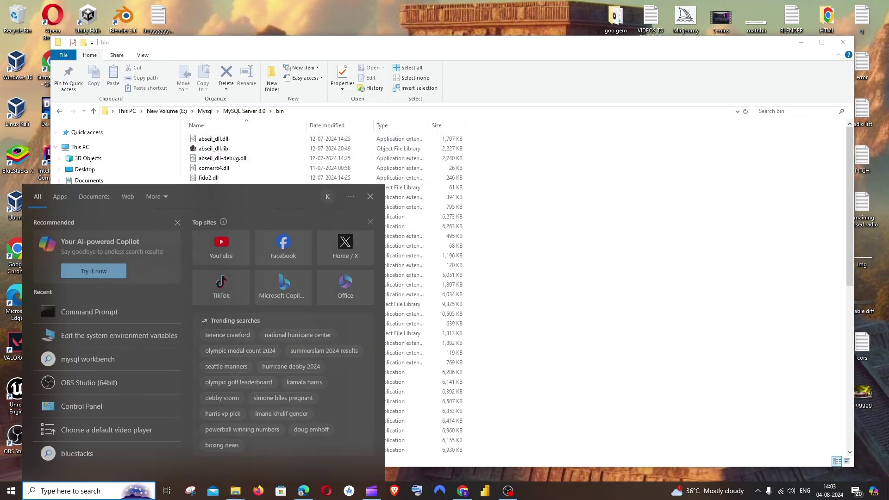
type("msql")
key("BackSpace")
key("BackSpace")
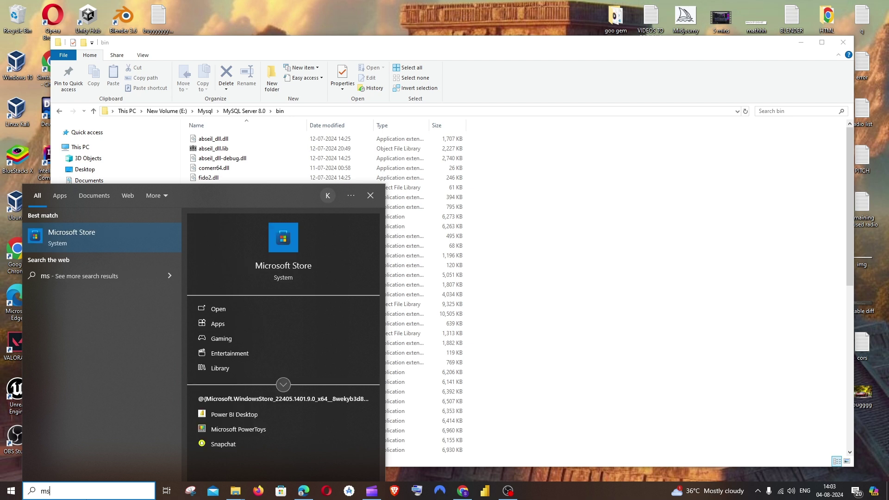
key("BackSpace")
type("ysql")
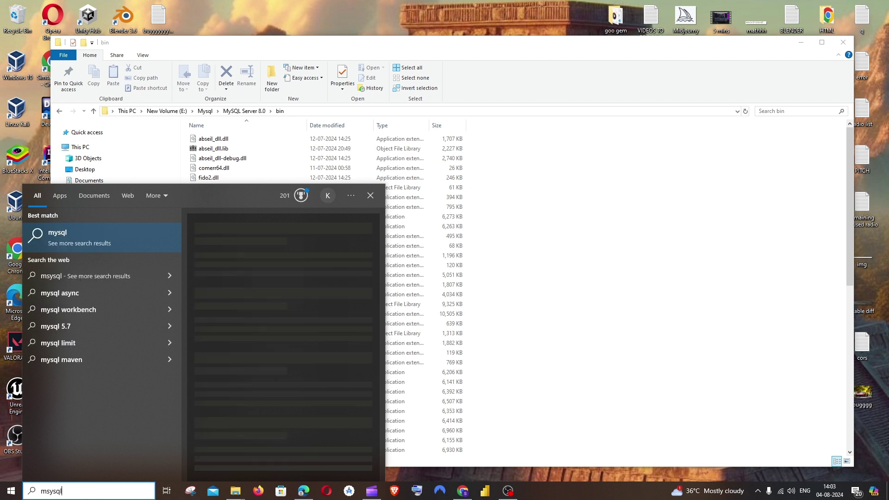
key("BackSpace")
key("BackSpace")
key("BackSpace")
key("BackSpace")
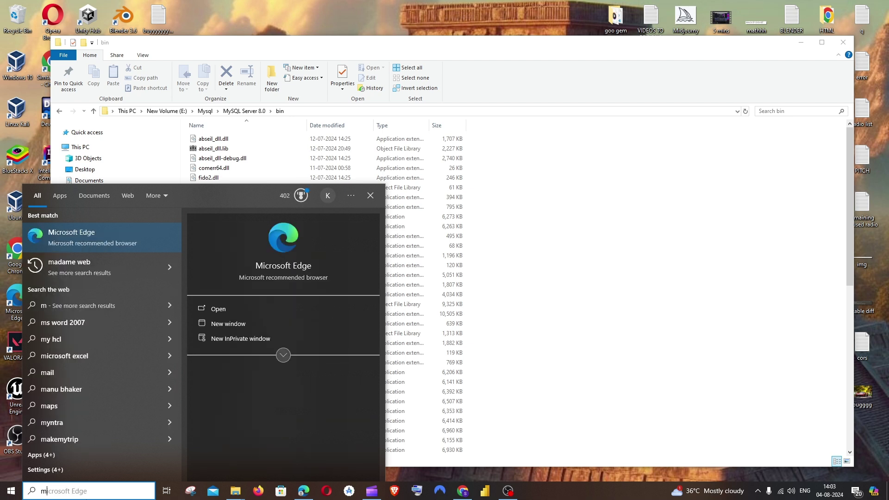
type("ysql")
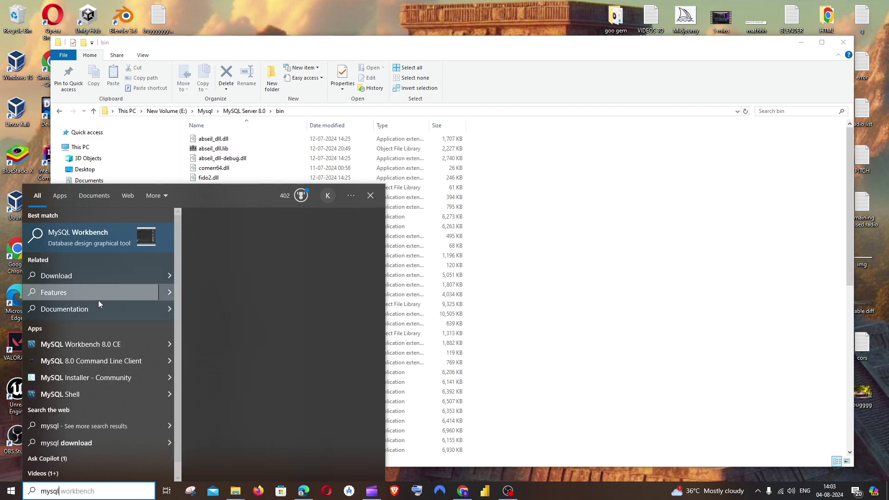
left_click(82, 345)
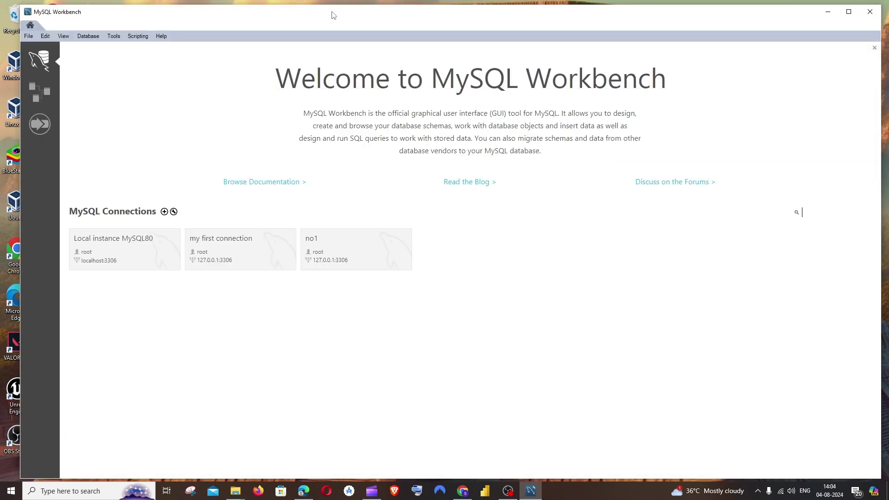
Step: Set up a new MySQL connection named new con with hostname 127.0.0.1, port 3306 and username root, and open it
left_click(171, 217)
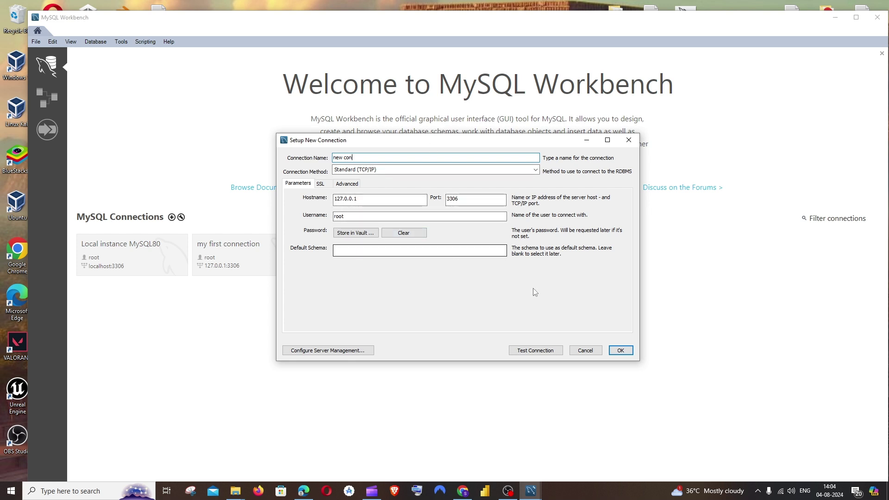
left_click(621, 350)
left_click(471, 255)
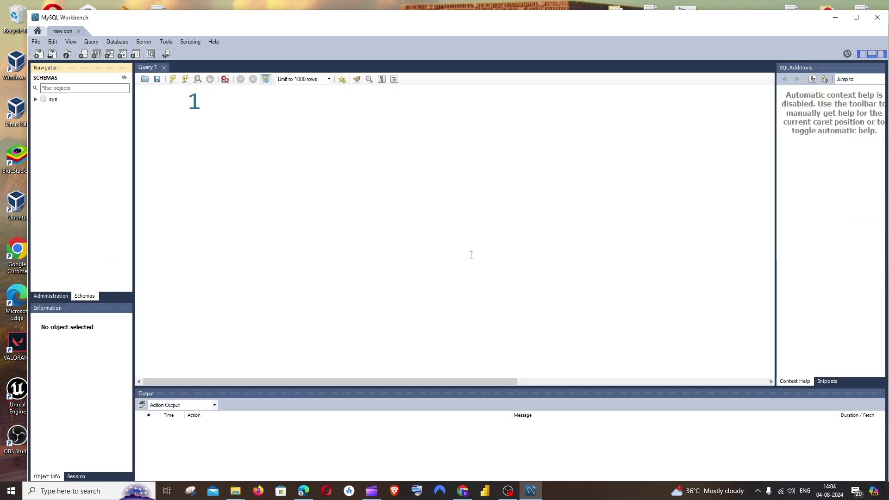
Step: Execute the query create database newcon; and expand the newcon schema in the refreshed schema list
left_click(285, 98)
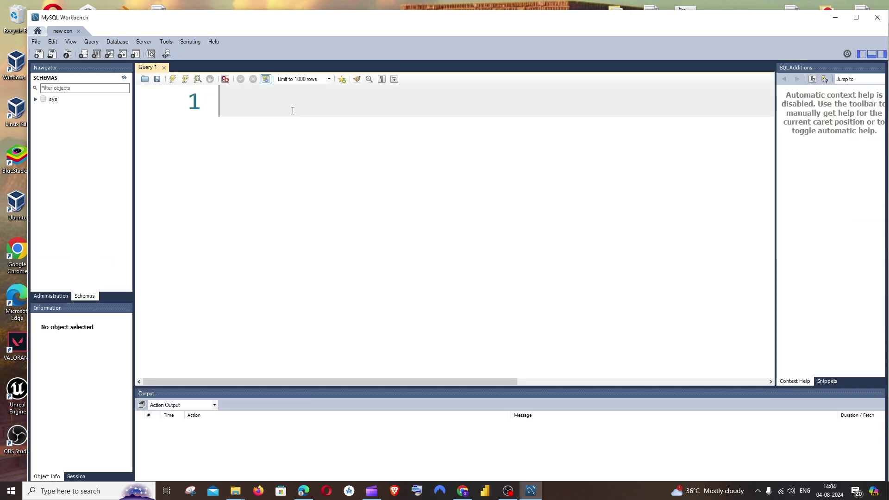
type("create")
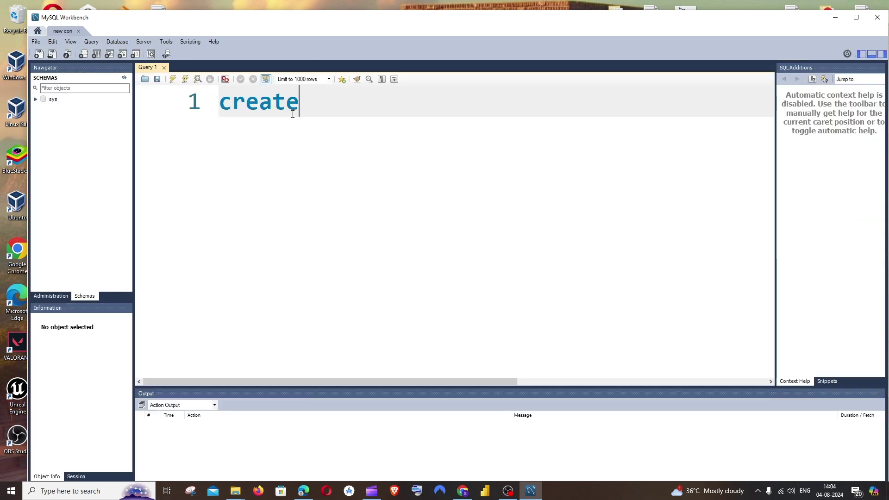
type(" database ")
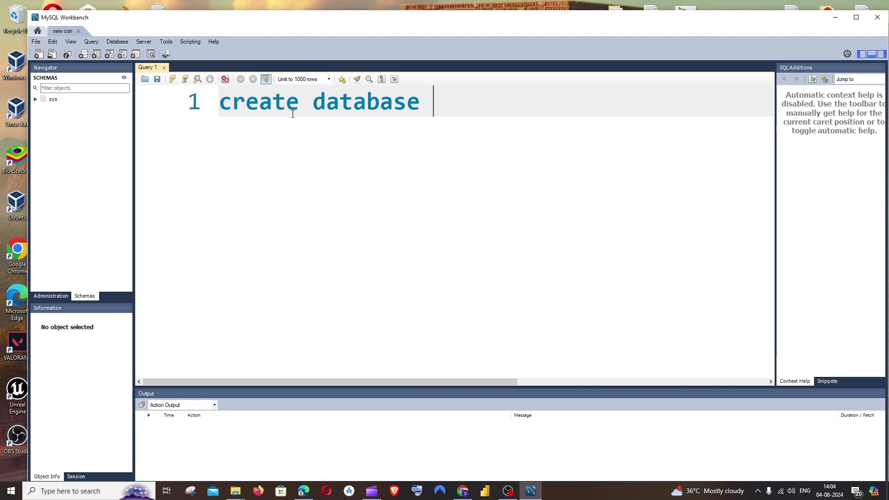
type("newcon;")
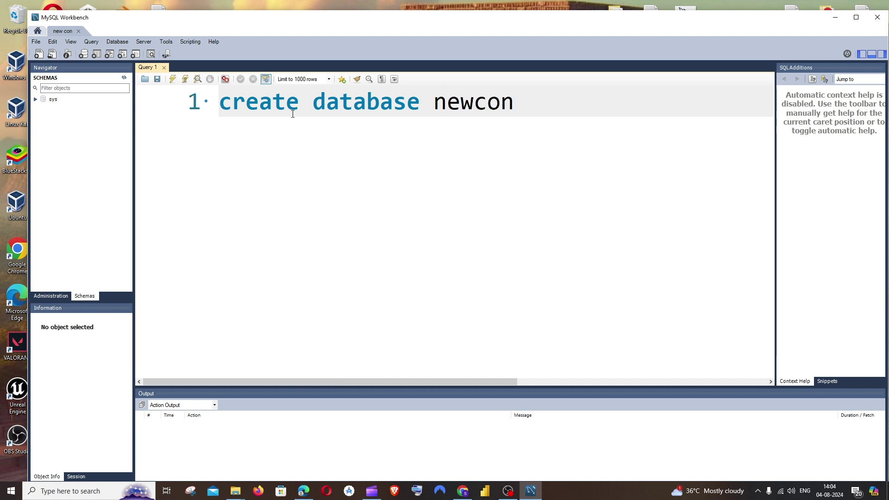
left_click(172, 79)
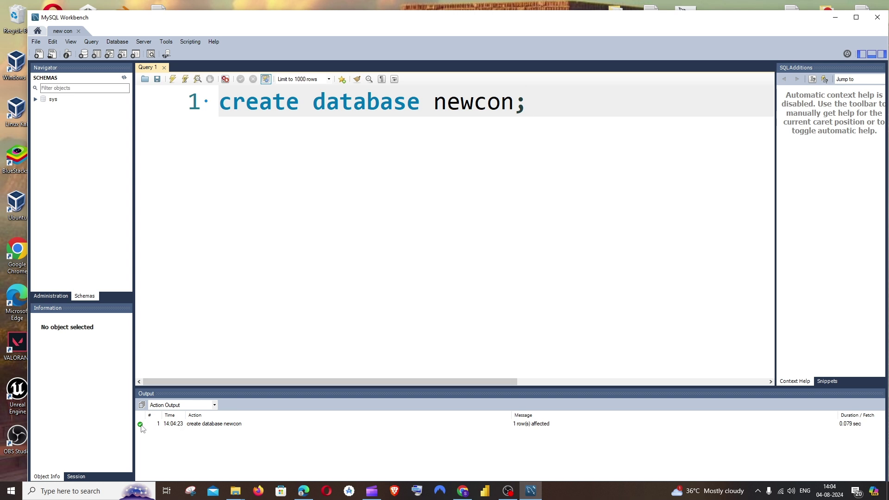
left_click(125, 78)
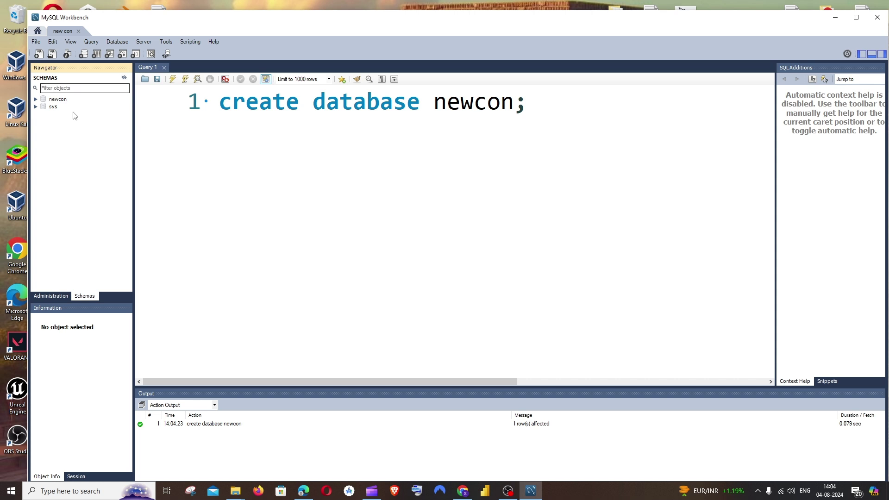
left_click(35, 100)
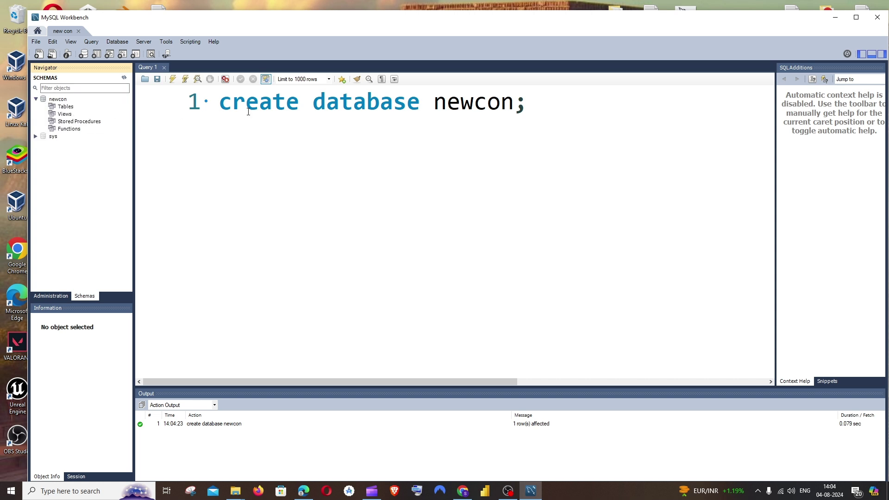
Step: Switch to the File Explorer window showing the bin folder and go to the root of New Volume (E:)
left_click(235, 487)
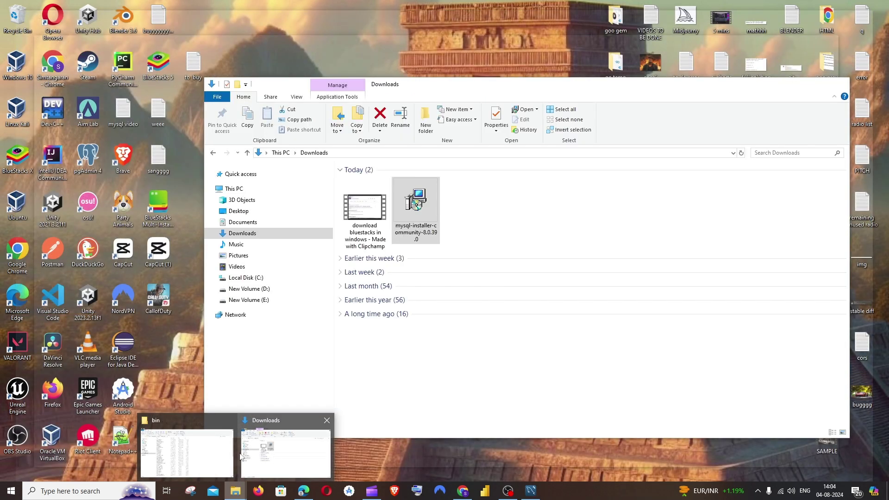
left_click(224, 449)
left_click(168, 111)
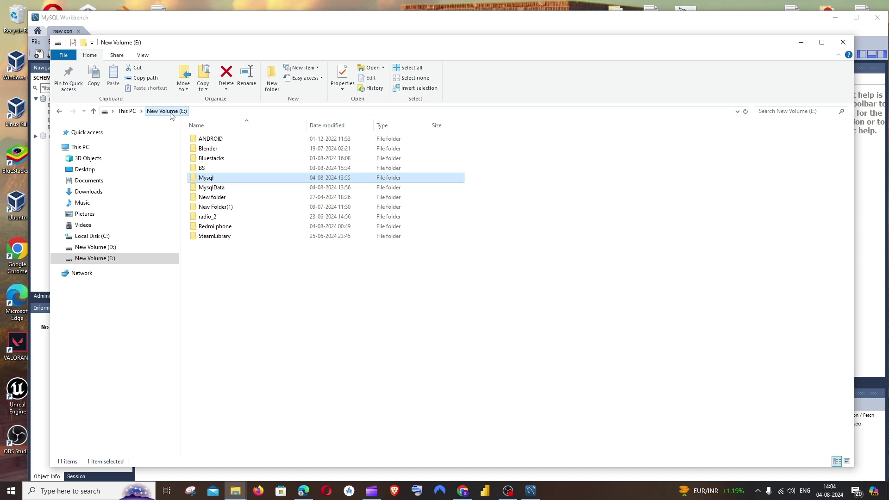